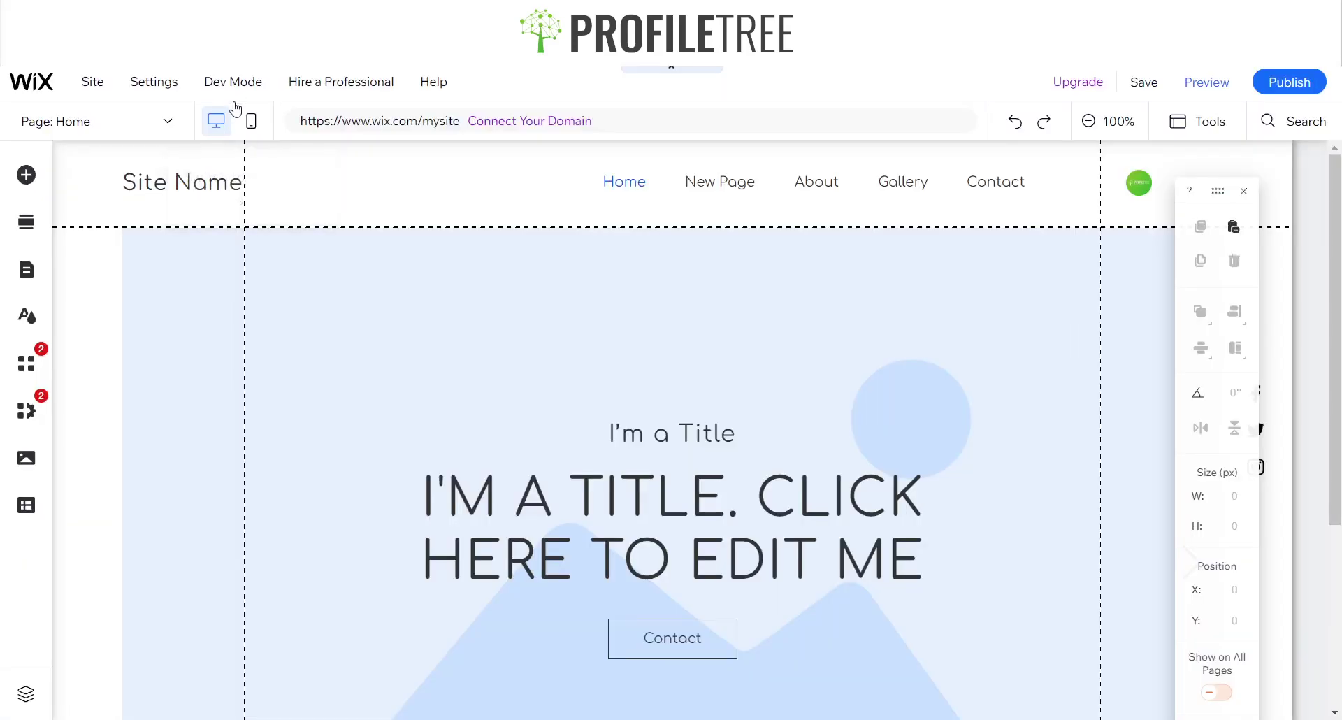
Open the editor's Site menu with the saving, publishing and dashboard options.
{"action": "left_click", "coordinate": [91, 88]}
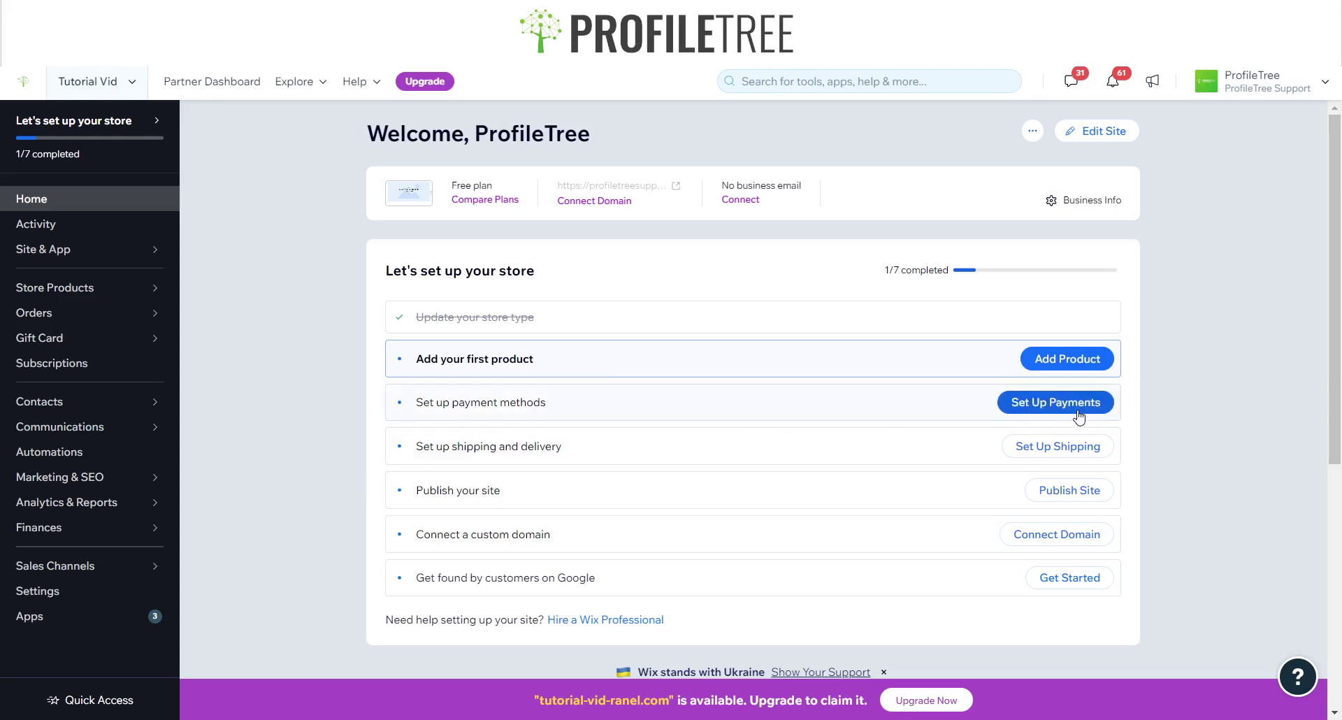
Go to the dashboard Settings page listing eCommerce settings, Tax, Shipping and Accept payments.
{"action": "left_click", "coordinate": [36, 594]}
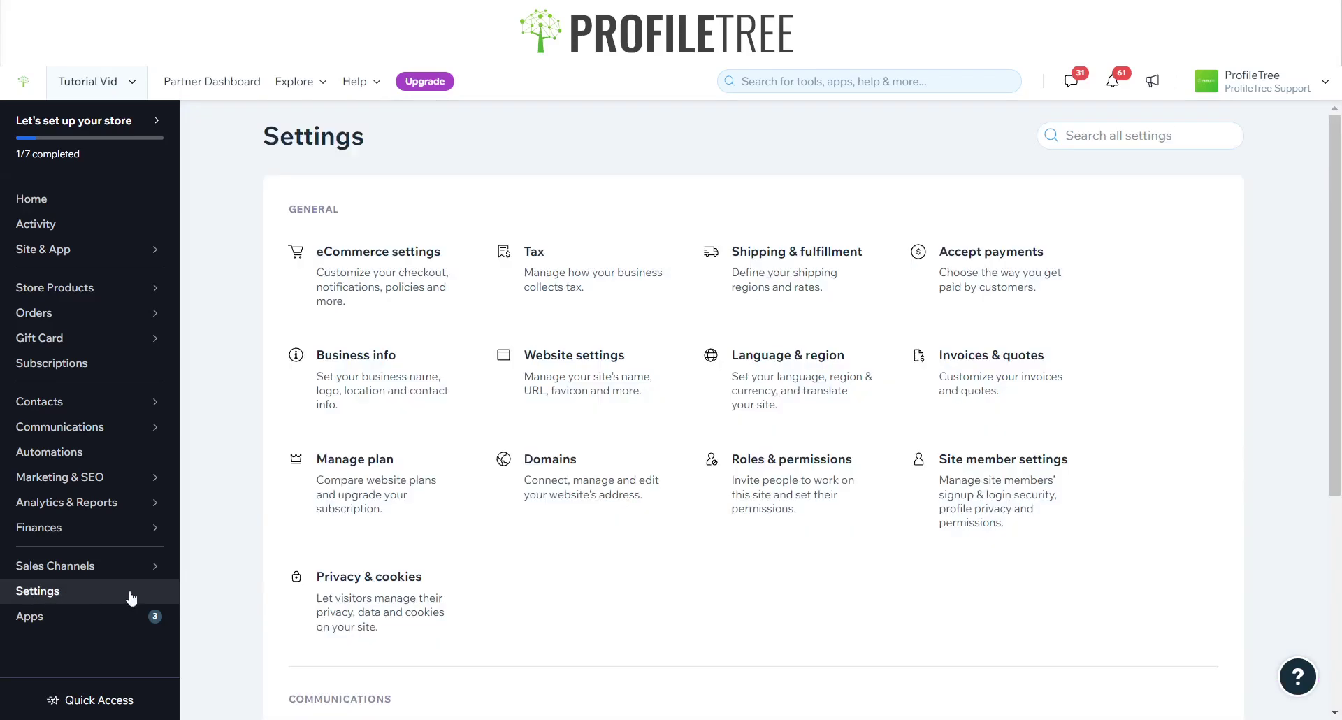
Browse the eCommerce settings for orders, checkout, gift cards and email notifications without changing anything.
{"action": "left_click", "coordinate": [373, 276]}
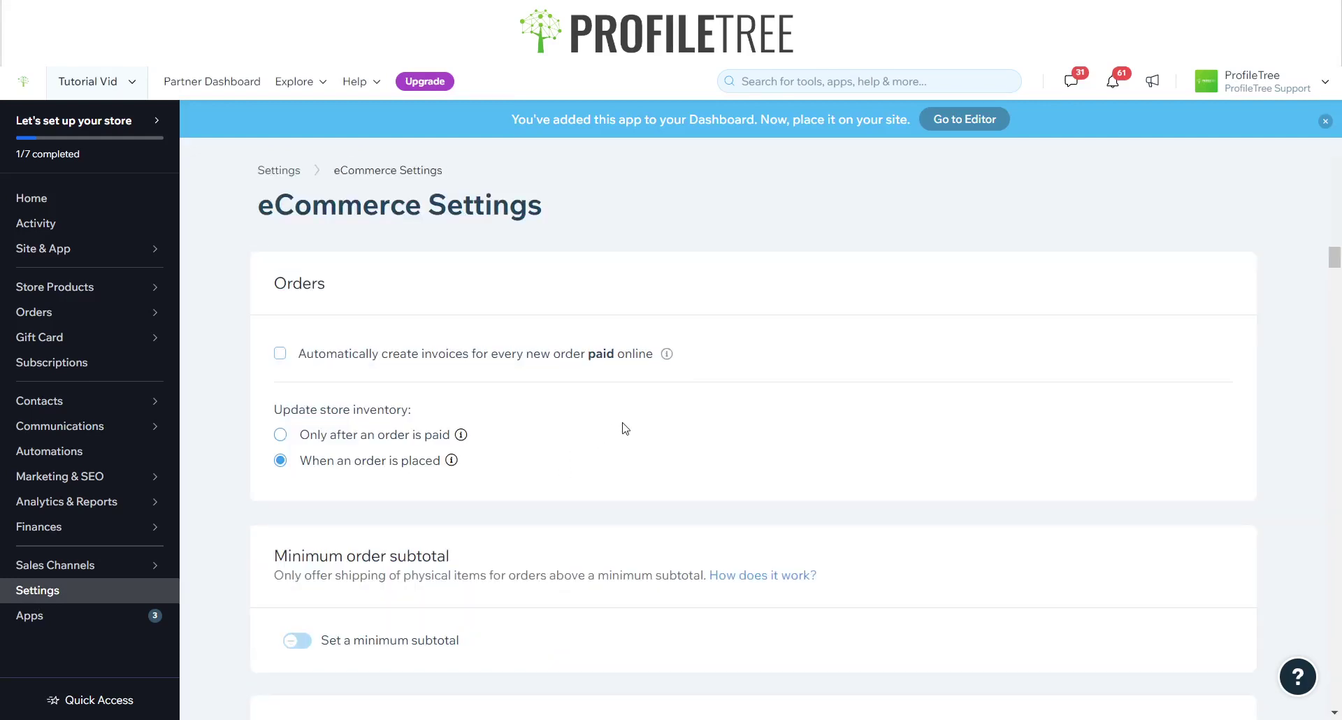
{"action": "scroll", "coordinate": [629, 422], "scroll_direction": "down", "scroll_amount": 12}
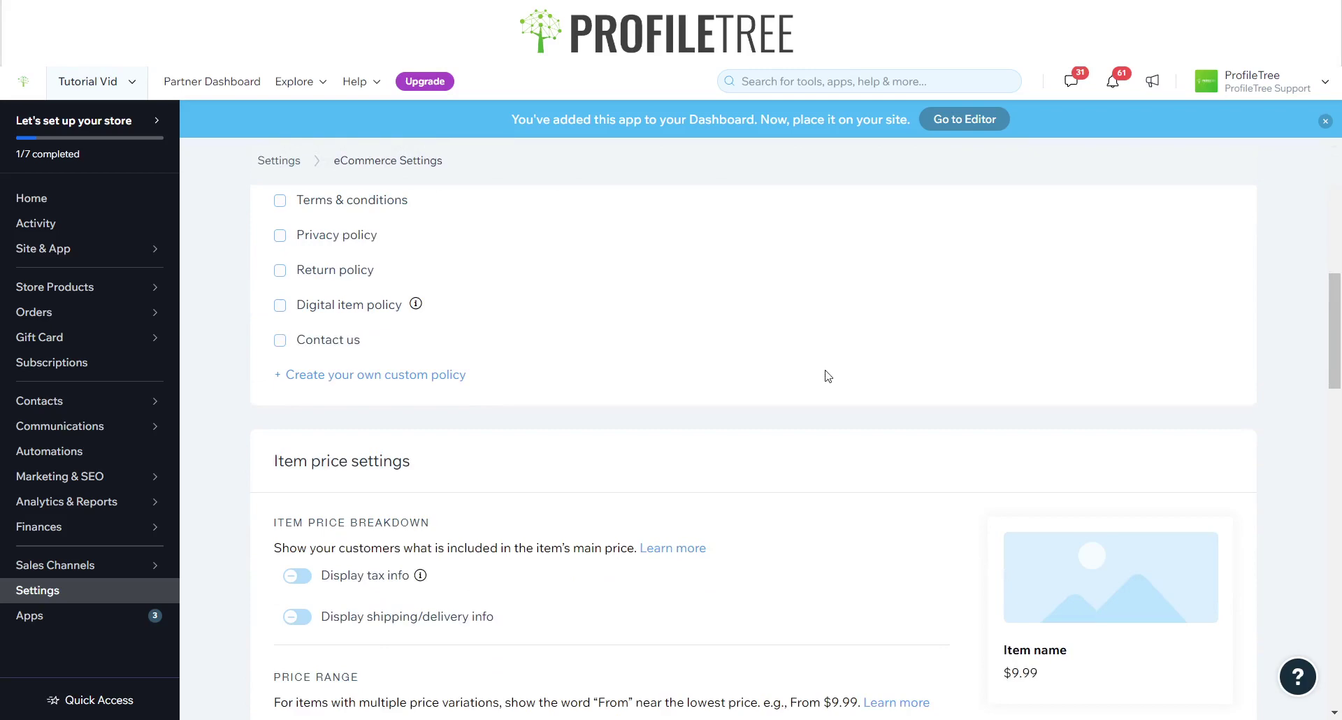
{"action": "scroll", "coordinate": [552, 325], "scroll_direction": "down", "scroll_amount": 14}
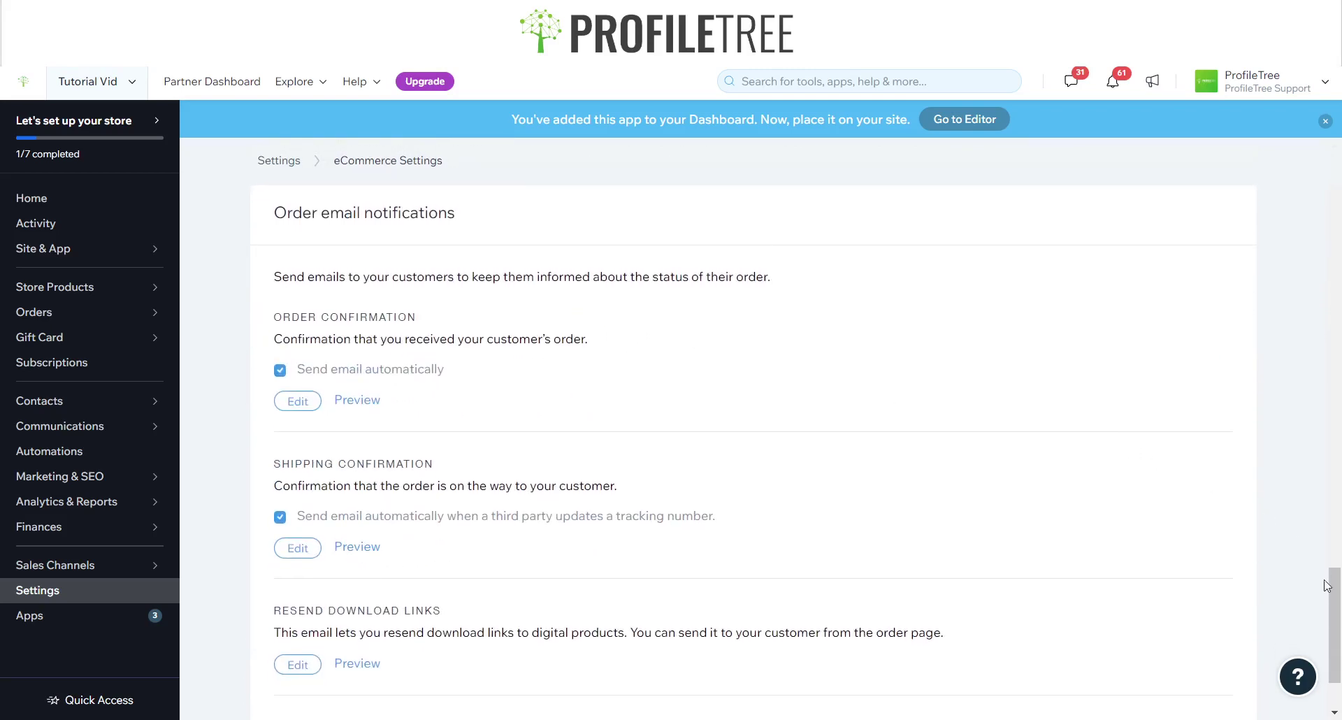
{"action": "left_click_drag", "start_coordinate": [1330, 586], "coordinate": [1320, 233]}
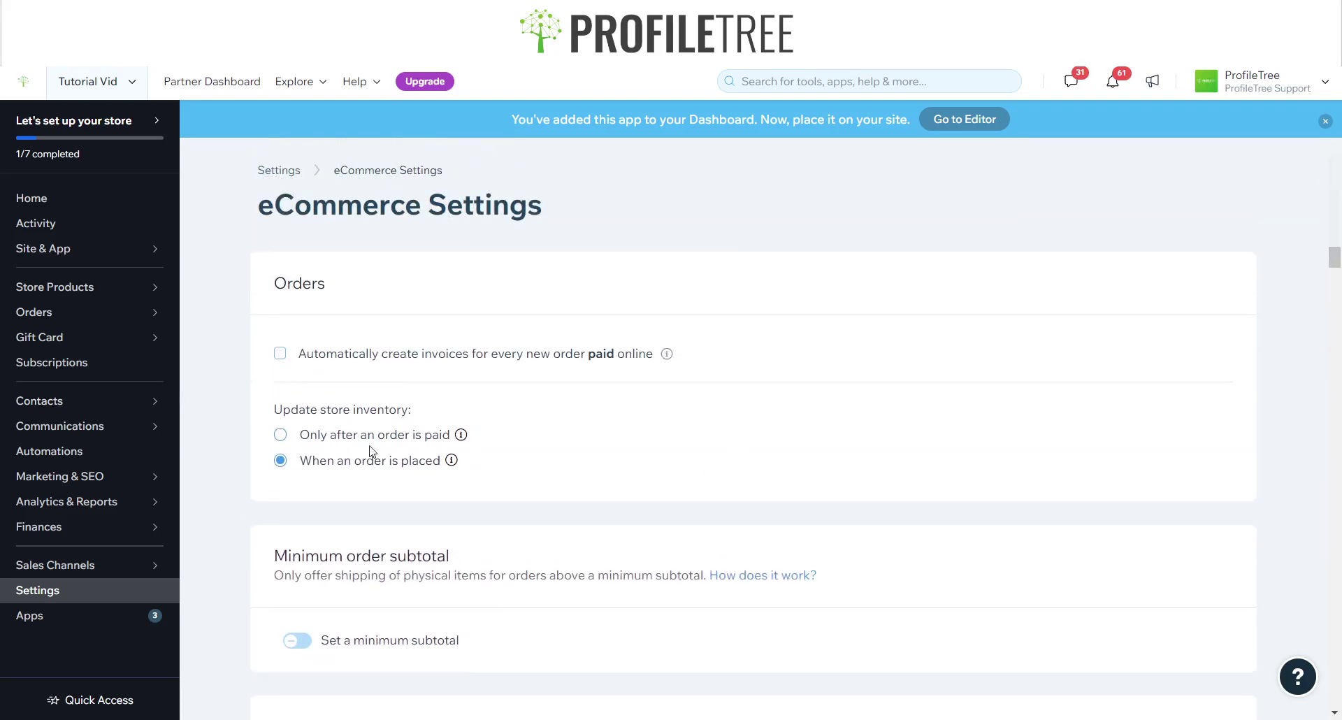
{"action": "left_click", "coordinate": [44, 600]}
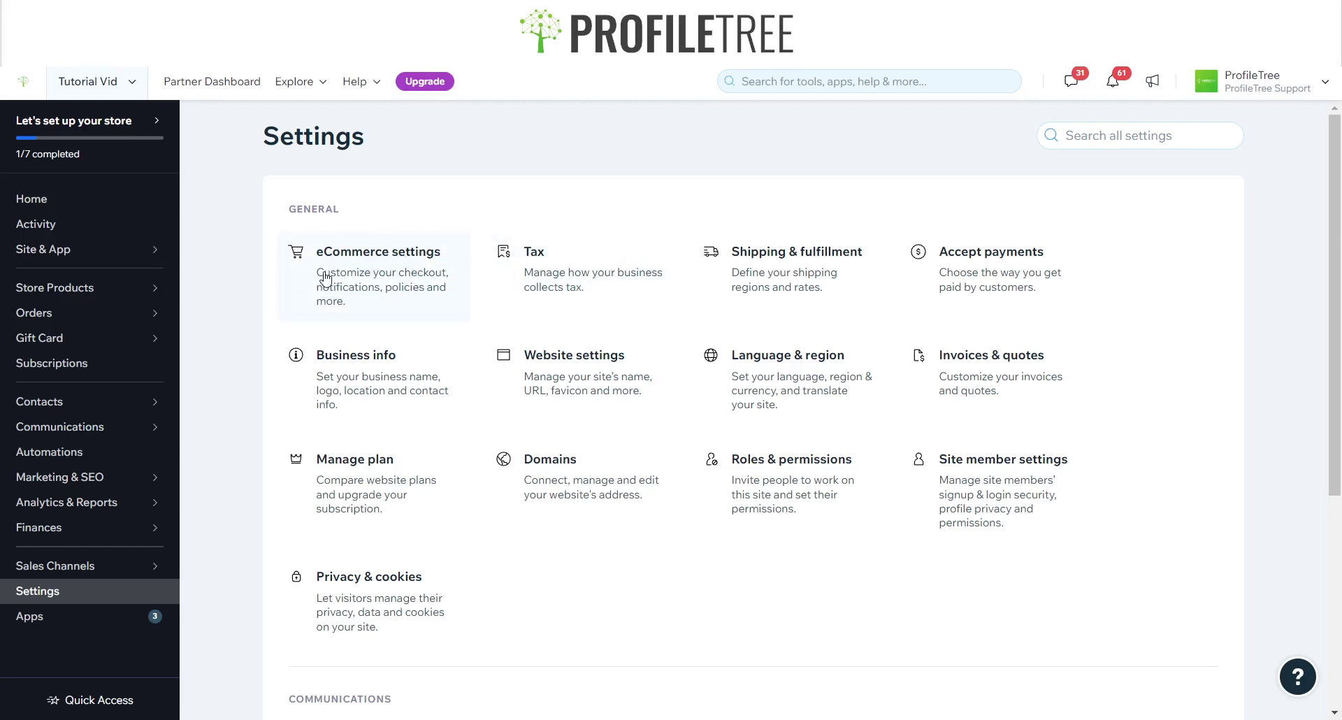
{"action": "left_click", "coordinate": [363, 302]}
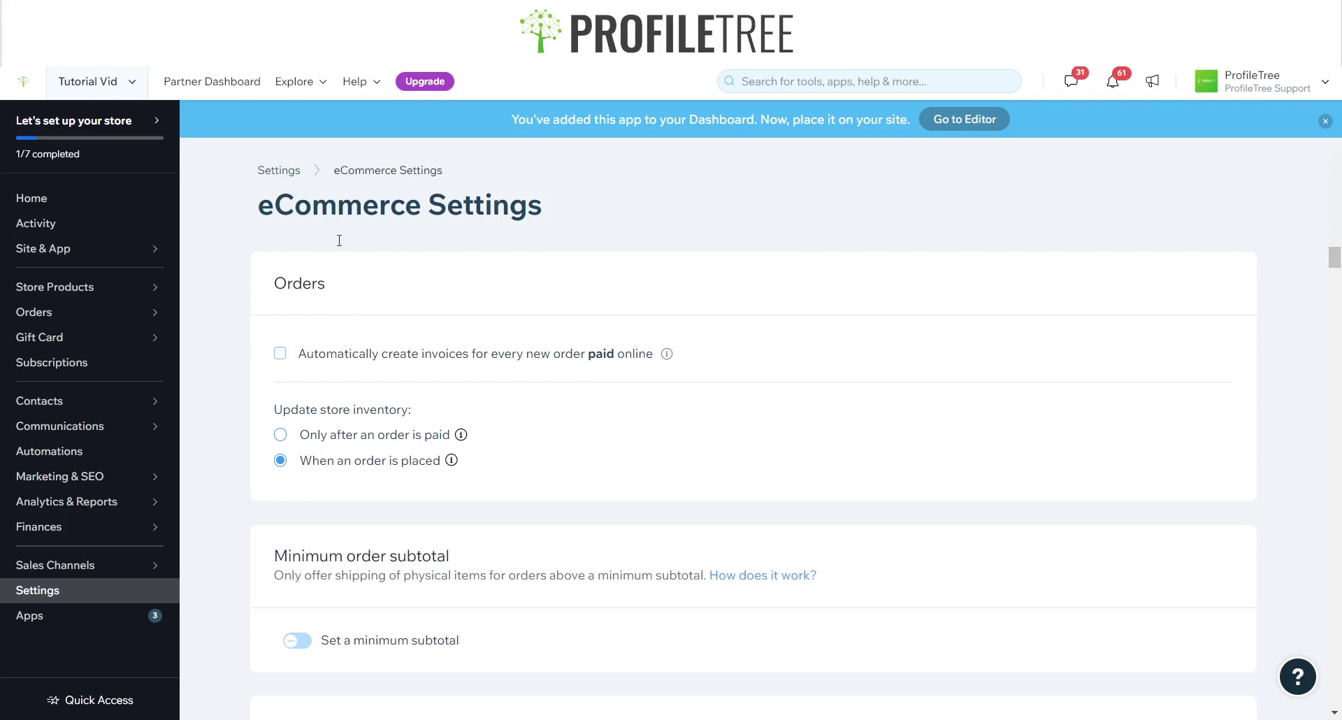
{"action": "scroll", "coordinate": [346, 629], "scroll_direction": "down", "scroll_amount": 3}
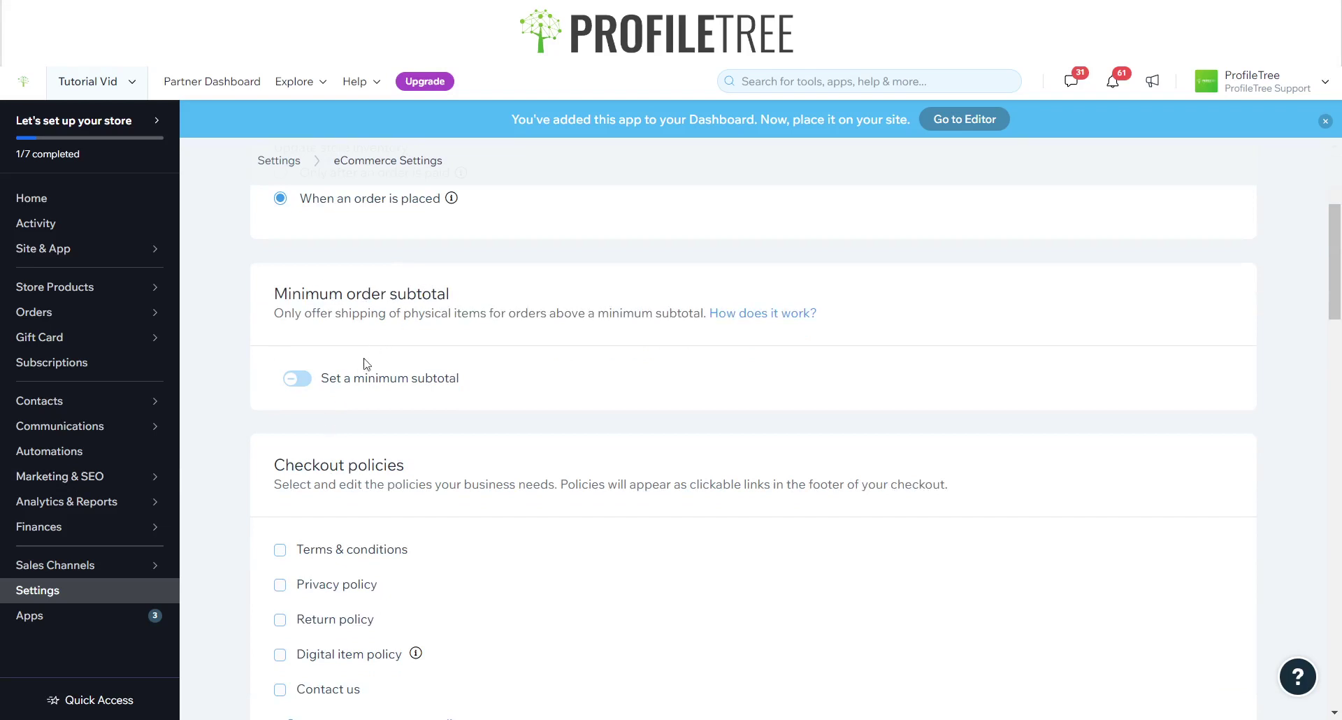
{"action": "scroll", "coordinate": [364, 364], "scroll_direction": "down", "scroll_amount": 6}
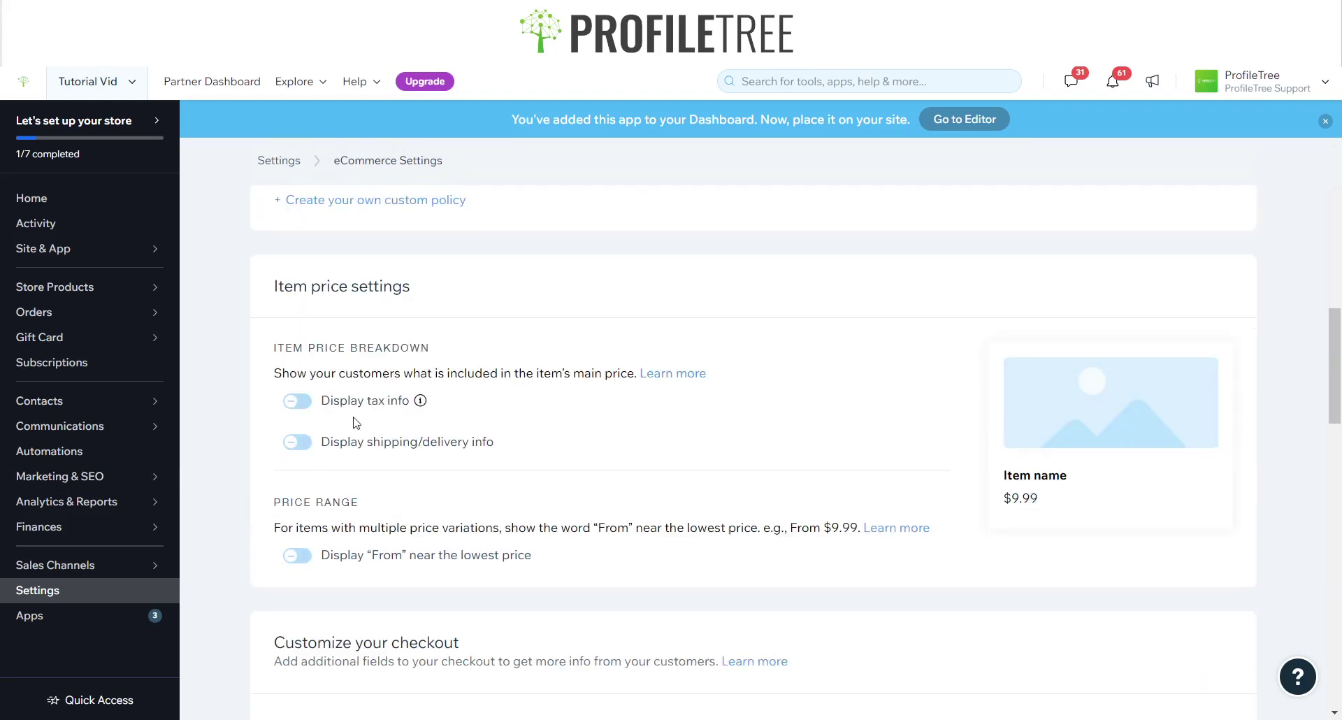
{"action": "scroll", "coordinate": [356, 422], "scroll_direction": "down", "scroll_amount": 14}
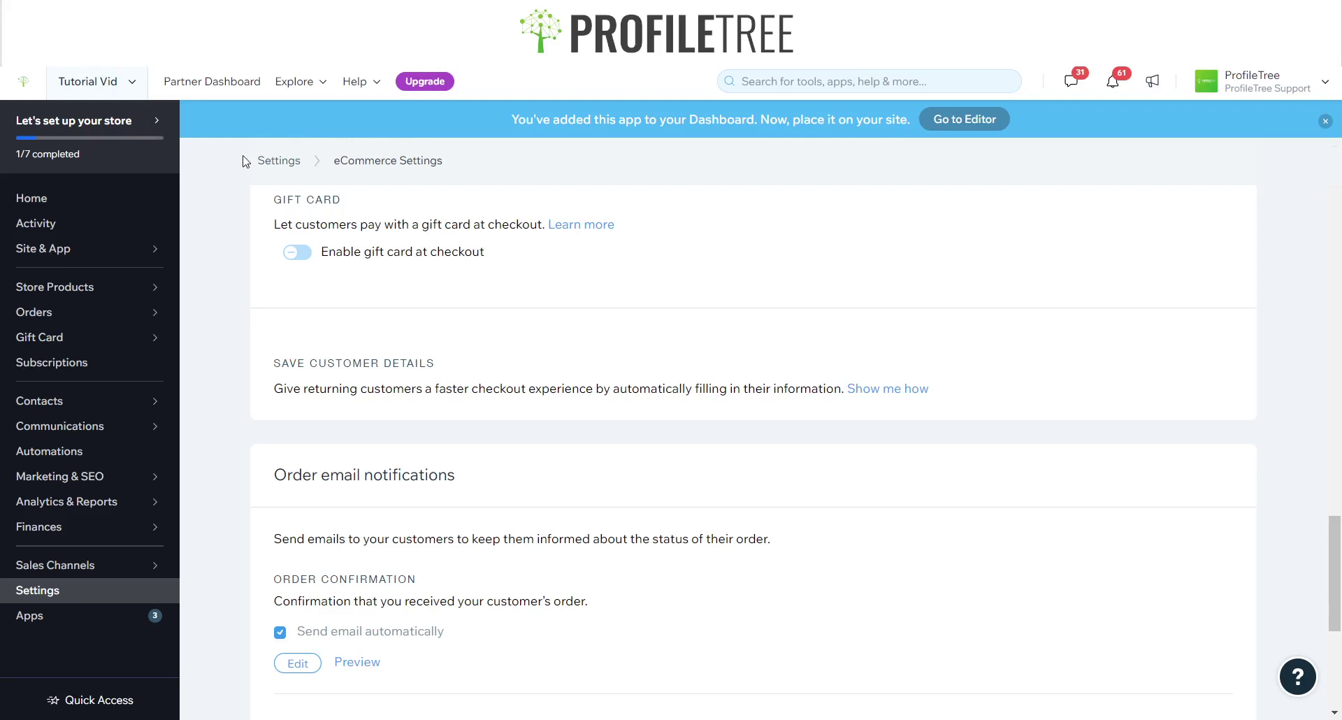
Open Accept payments from Settings and dismiss the business location prompt.
{"action": "left_click", "coordinate": [99, 584]}
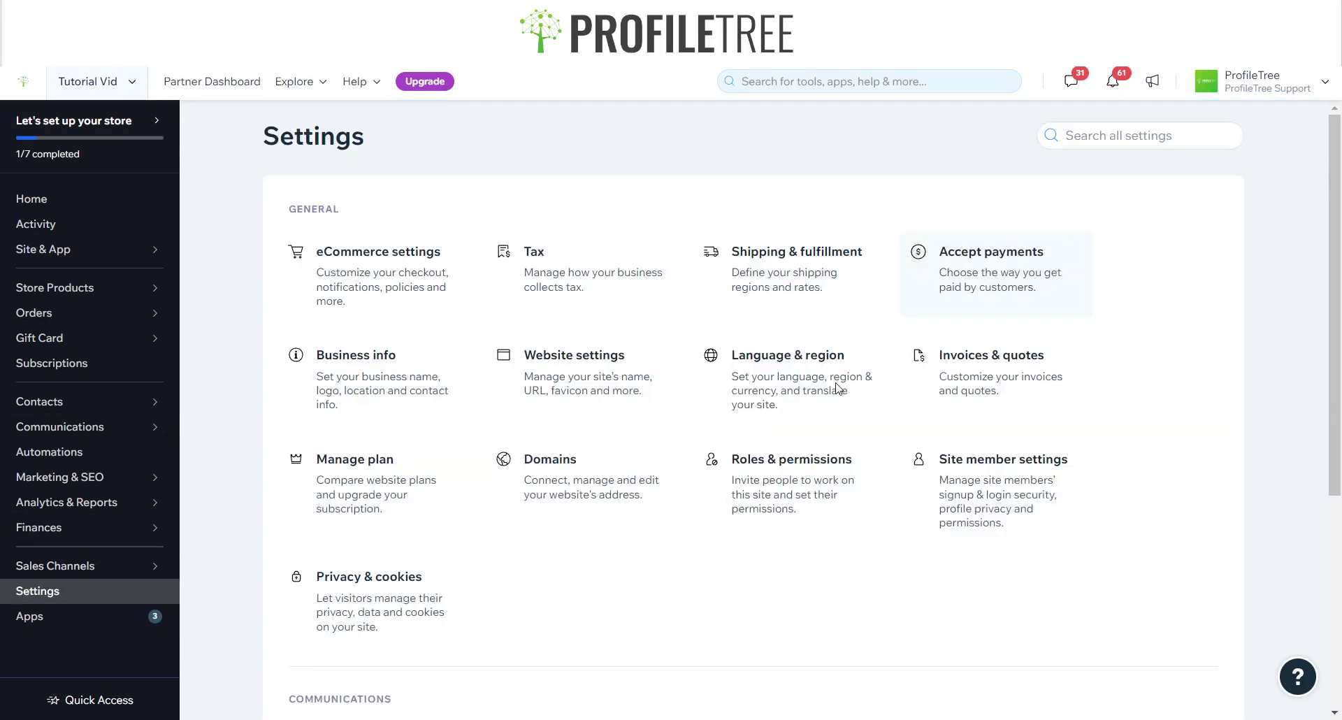
{"action": "left_click", "coordinate": [952, 364]}
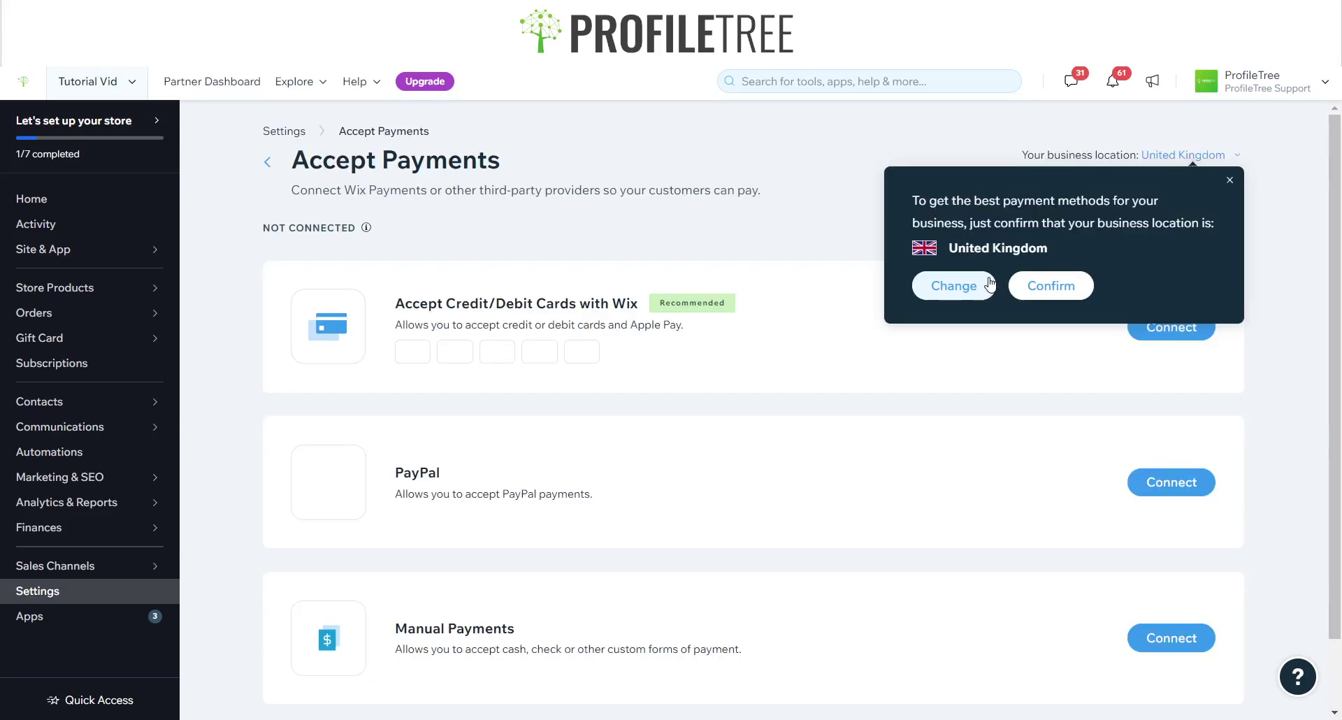
{"action": "left_click", "coordinate": [1231, 182]}
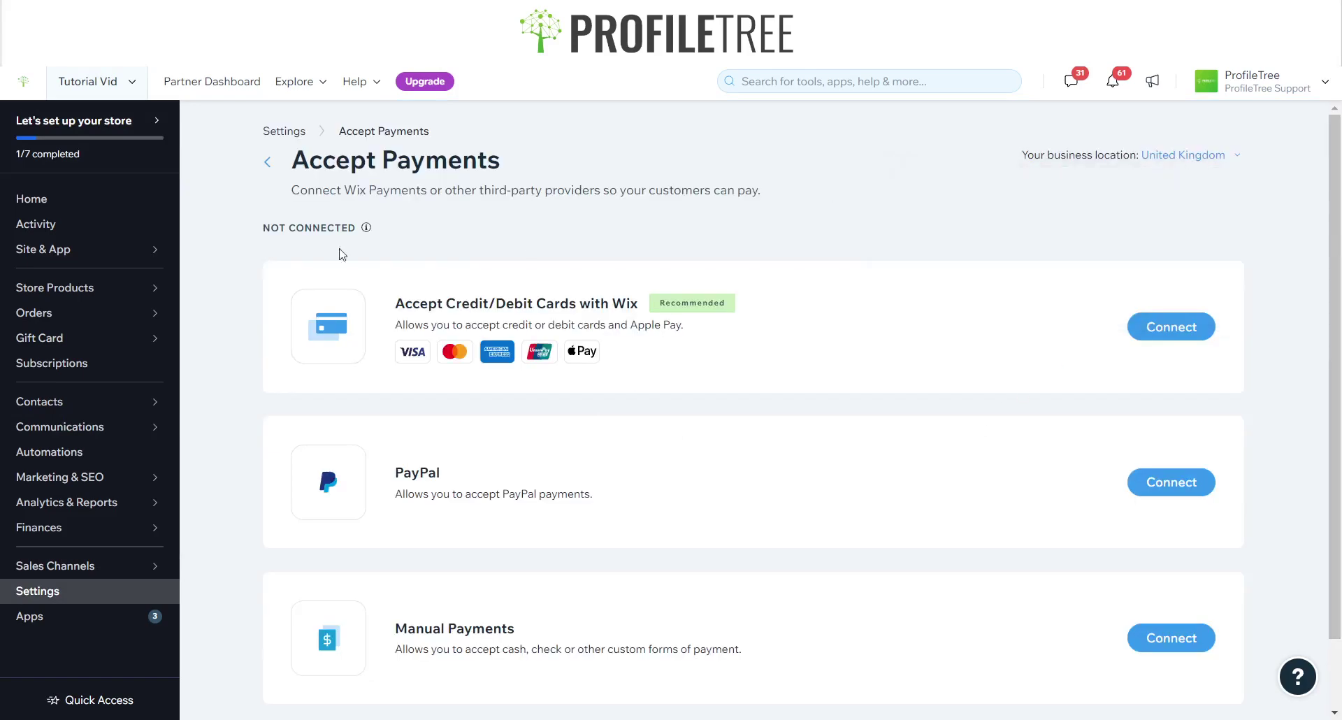
{"action": "scroll", "coordinate": [566, 440], "scroll_direction": "down", "scroll_amount": 1}
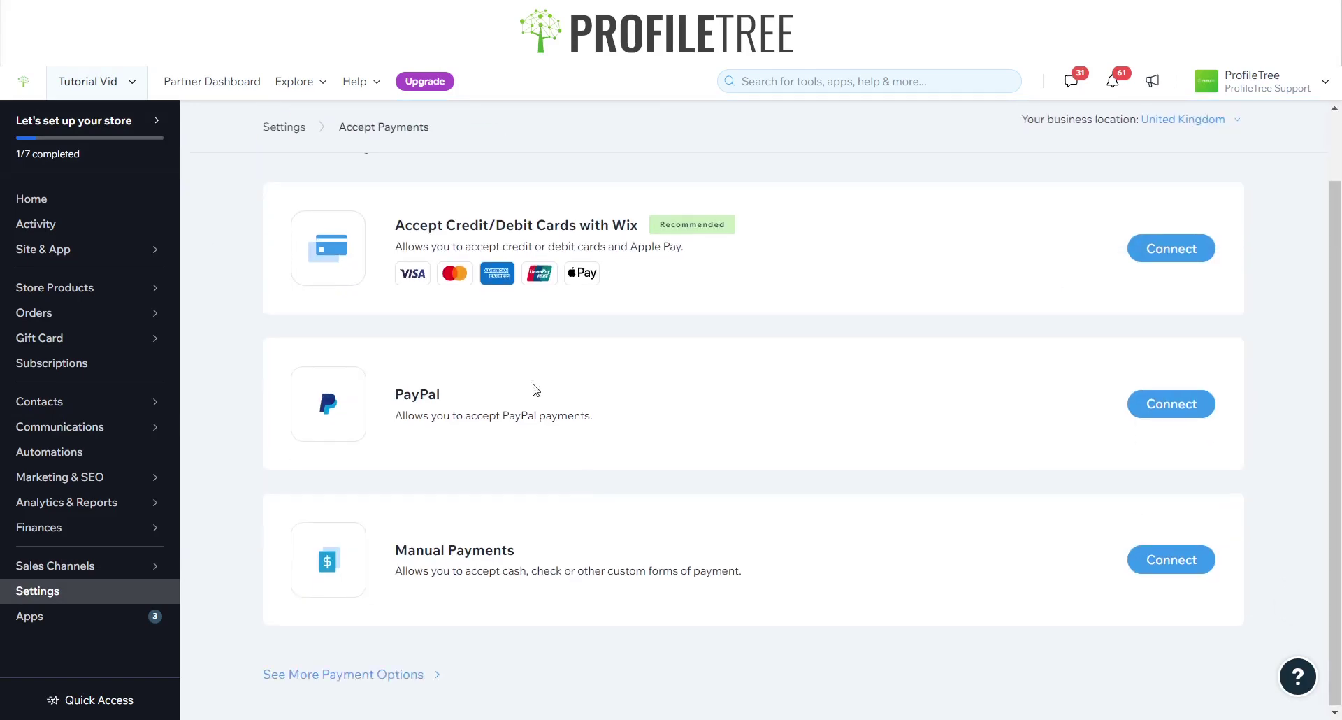
{"action": "scroll", "coordinate": [535, 389], "scroll_direction": "up", "scroll_amount": 1}
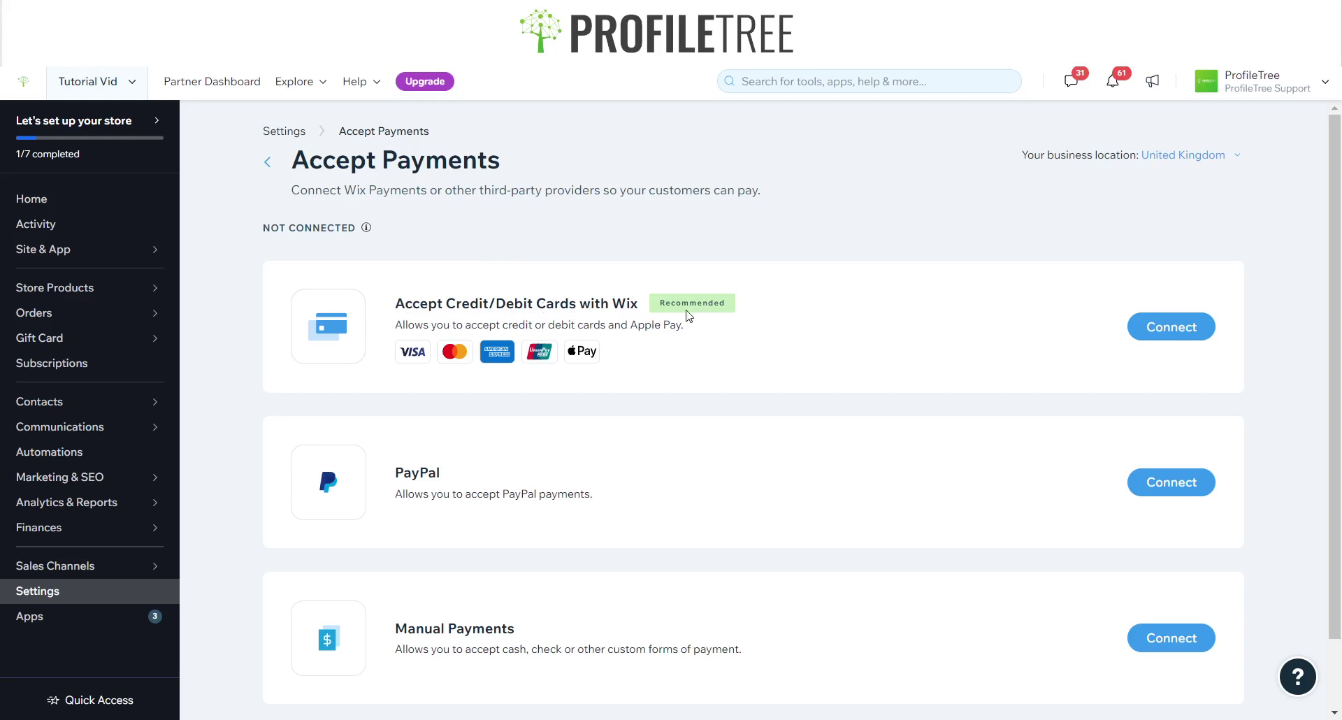
Start connecting card payments with Wix and read the prohibited products list.
{"action": "left_click", "coordinate": [1188, 327]}
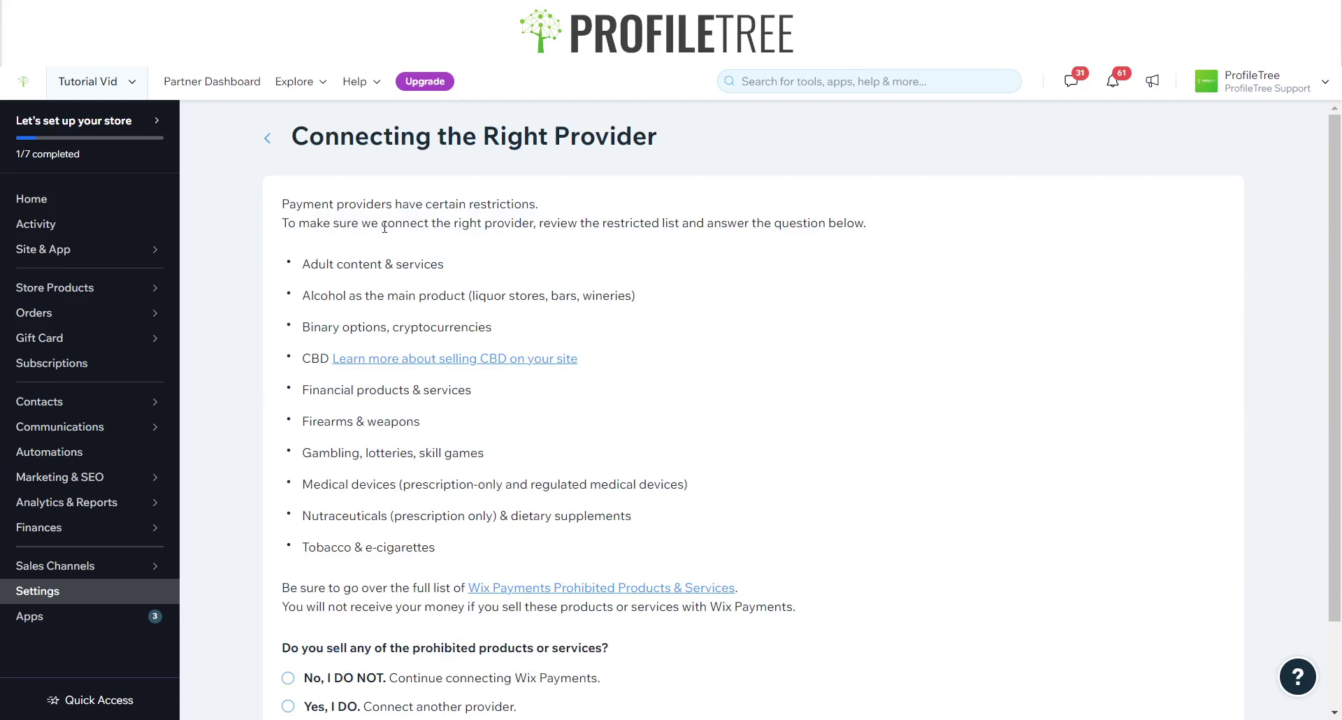
{"action": "left_click_drag", "start_coordinate": [283, 202], "coordinate": [791, 598]}
{"action": "left_click", "coordinate": [765, 506]}
{"action": "scroll", "coordinate": [391, 273], "scroll_direction": "down", "scroll_amount": 2}
{"action": "scroll", "coordinate": [489, 266], "scroll_direction": "up", "scroll_amount": 2}
{"action": "scroll", "coordinate": [489, 360], "scroll_direction": "down", "scroll_amount": 2}
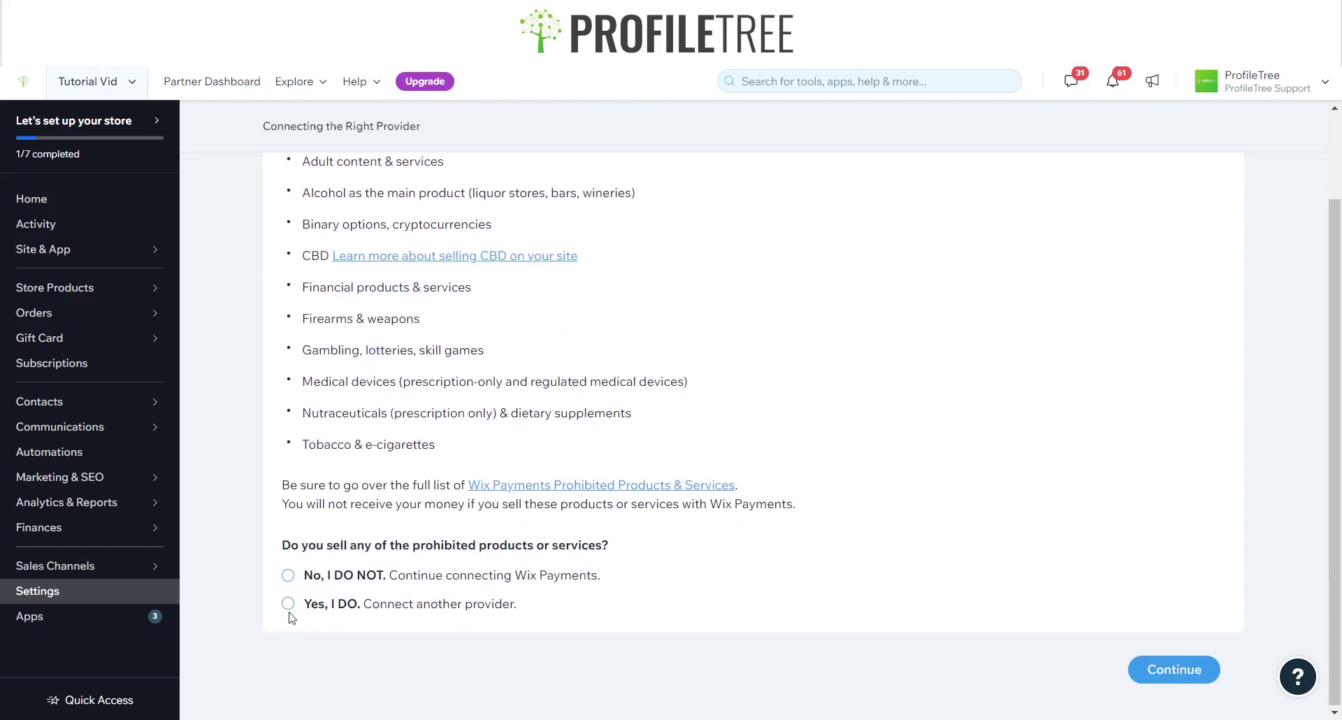
Answer 'No, I DO NOT' to selling prohibited products and continue connecting Wix Payments.
{"action": "left_click", "coordinate": [288, 603]}
{"action": "left_click", "coordinate": [1174, 670]}
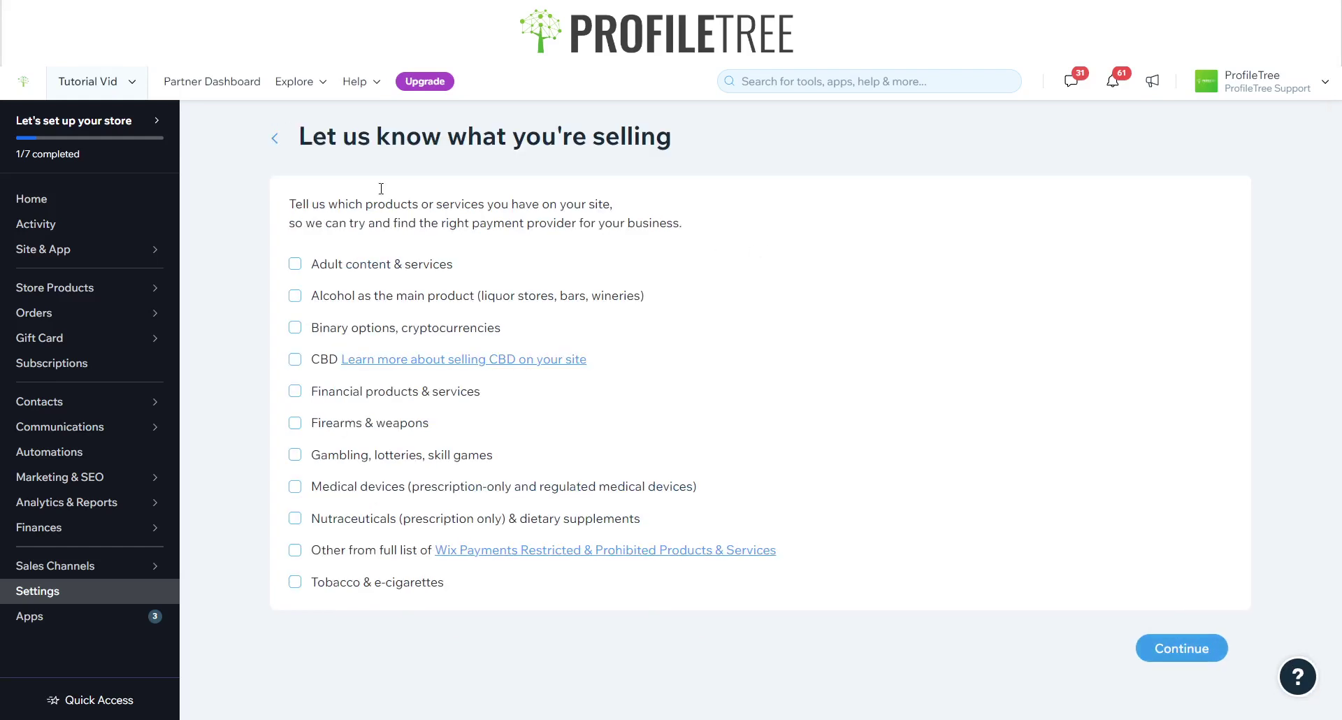
{"action": "left_click", "coordinate": [274, 139]}
{"action": "scroll", "coordinate": [615, 620], "scroll_direction": "down", "scroll_amount": 2}
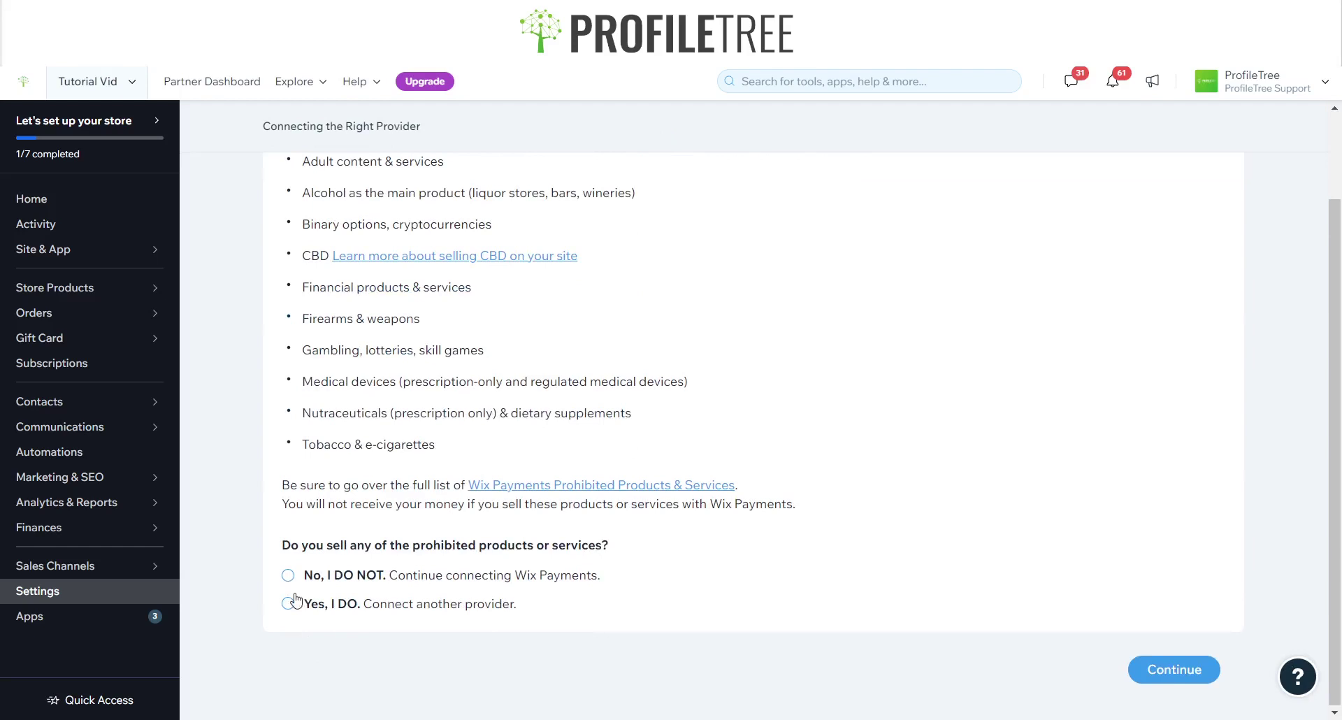
{"action": "left_click", "coordinate": [287, 575]}
{"action": "left_click", "coordinate": [1165, 667]}
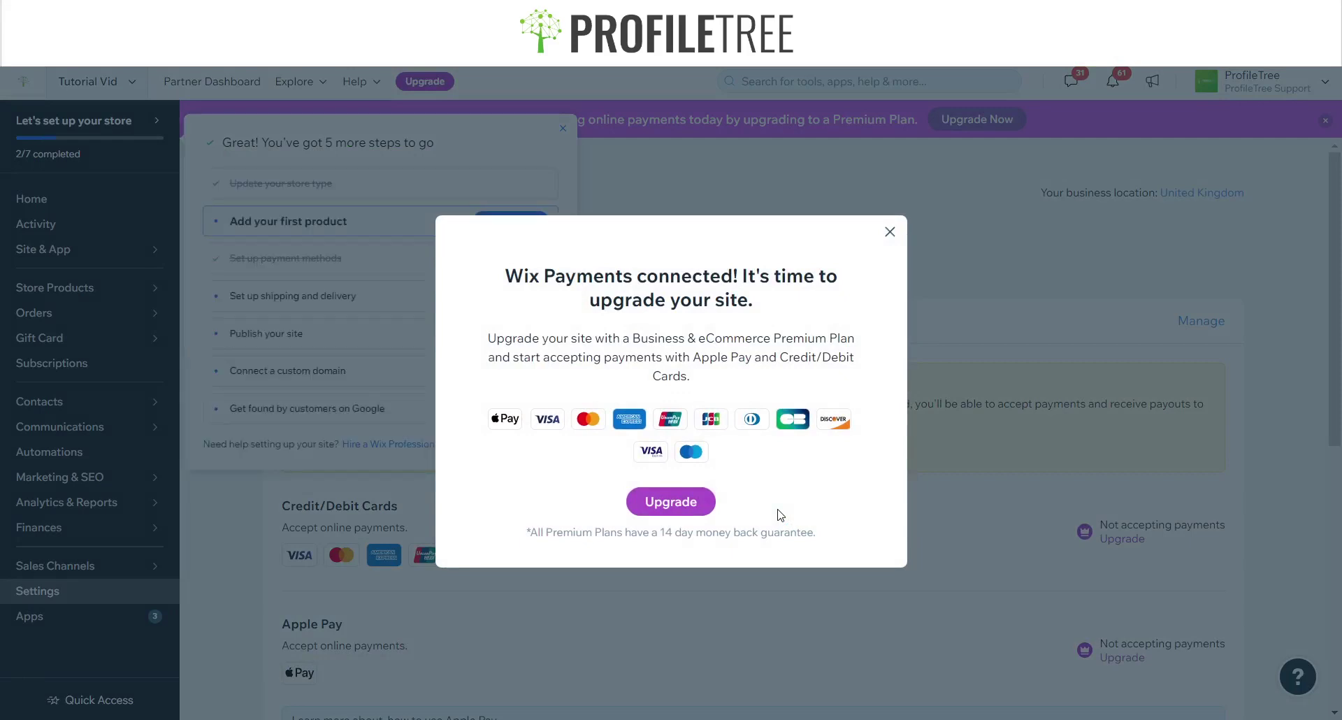
Close the Wix Payments upgrade message and scroll down to Manual Payments.
{"action": "left_click", "coordinate": [890, 233]}
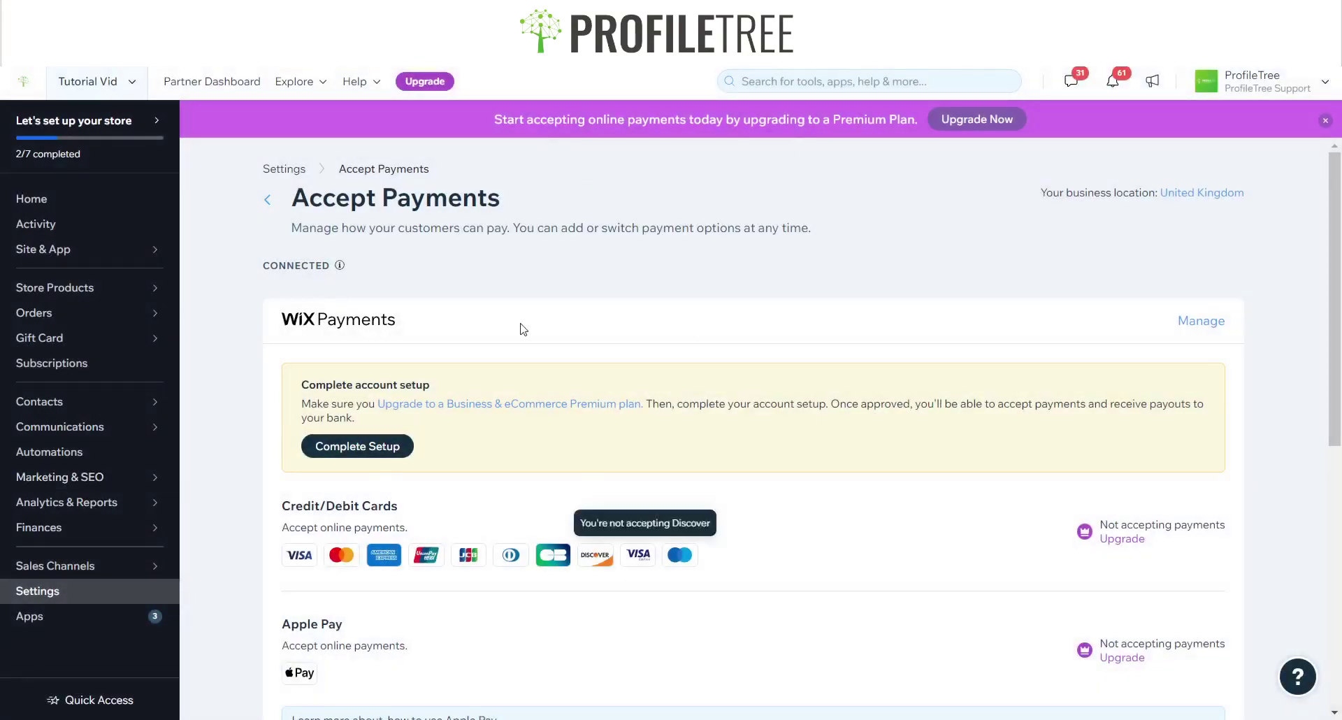
{"action": "scroll", "coordinate": [438, 331], "scroll_direction": "down", "scroll_amount": 5}
{"action": "scroll", "coordinate": [711, 289], "scroll_direction": "down", "scroll_amount": 2}
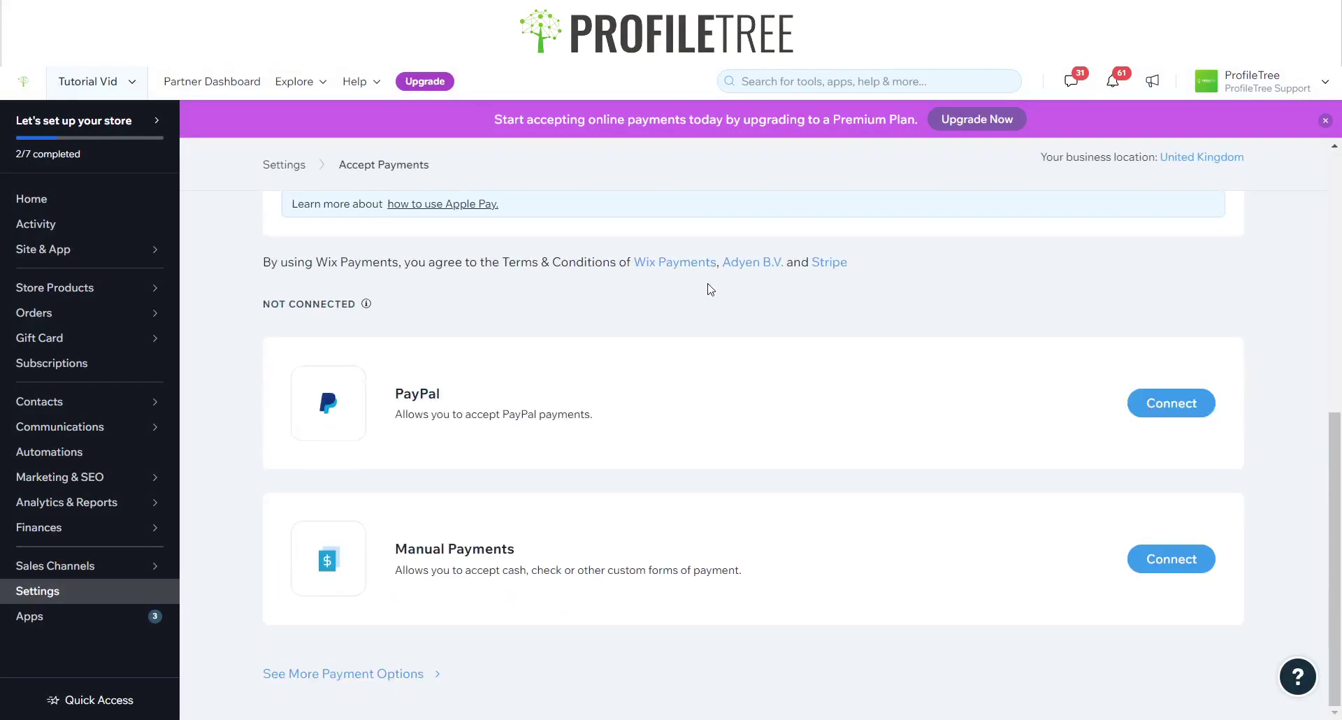
{"action": "scroll", "coordinate": [699, 298], "scroll_direction": "up", "scroll_amount": 5}
{"action": "scroll", "coordinate": [1098, 312], "scroll_direction": "down", "scroll_amount": 4}
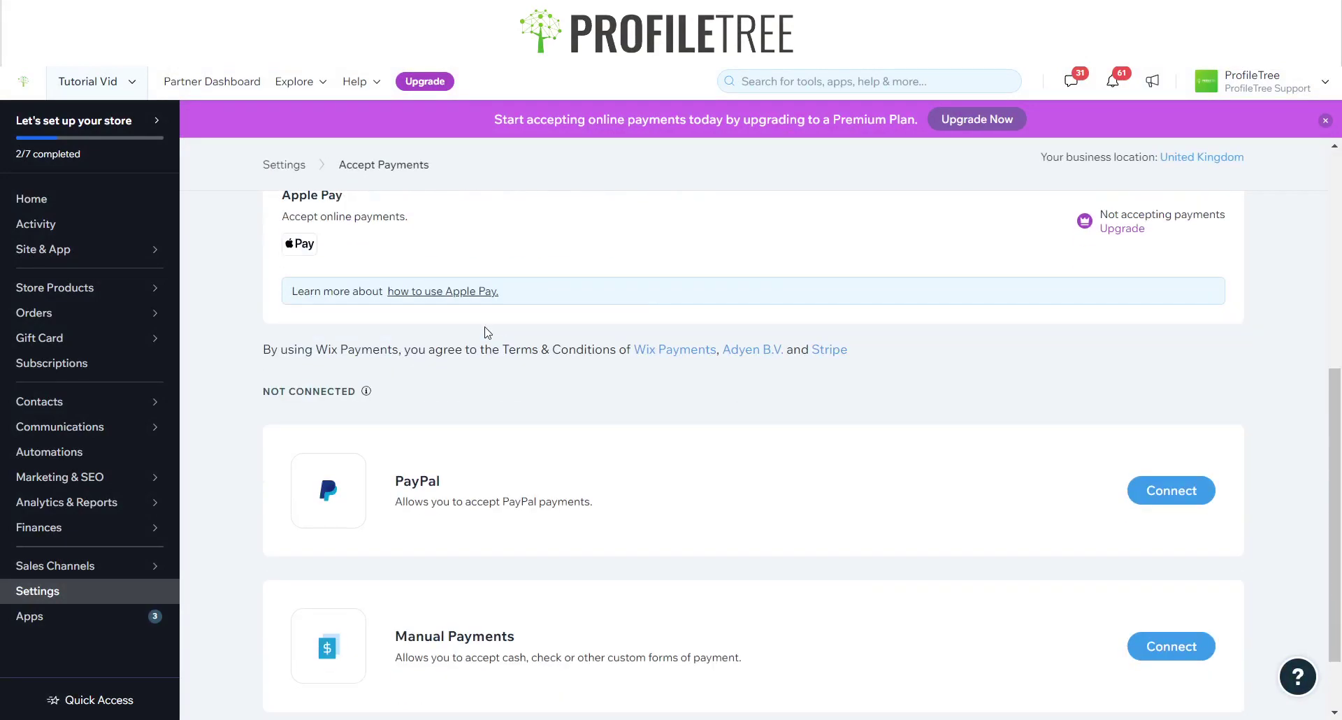
{"action": "scroll", "coordinate": [734, 264], "scroll_direction": "up", "scroll_amount": 5}
{"action": "scroll", "coordinate": [691, 378], "scroll_direction": "down", "scroll_amount": 2}
{"action": "scroll", "coordinate": [691, 379], "scroll_direction": "down", "scroll_amount": 4}
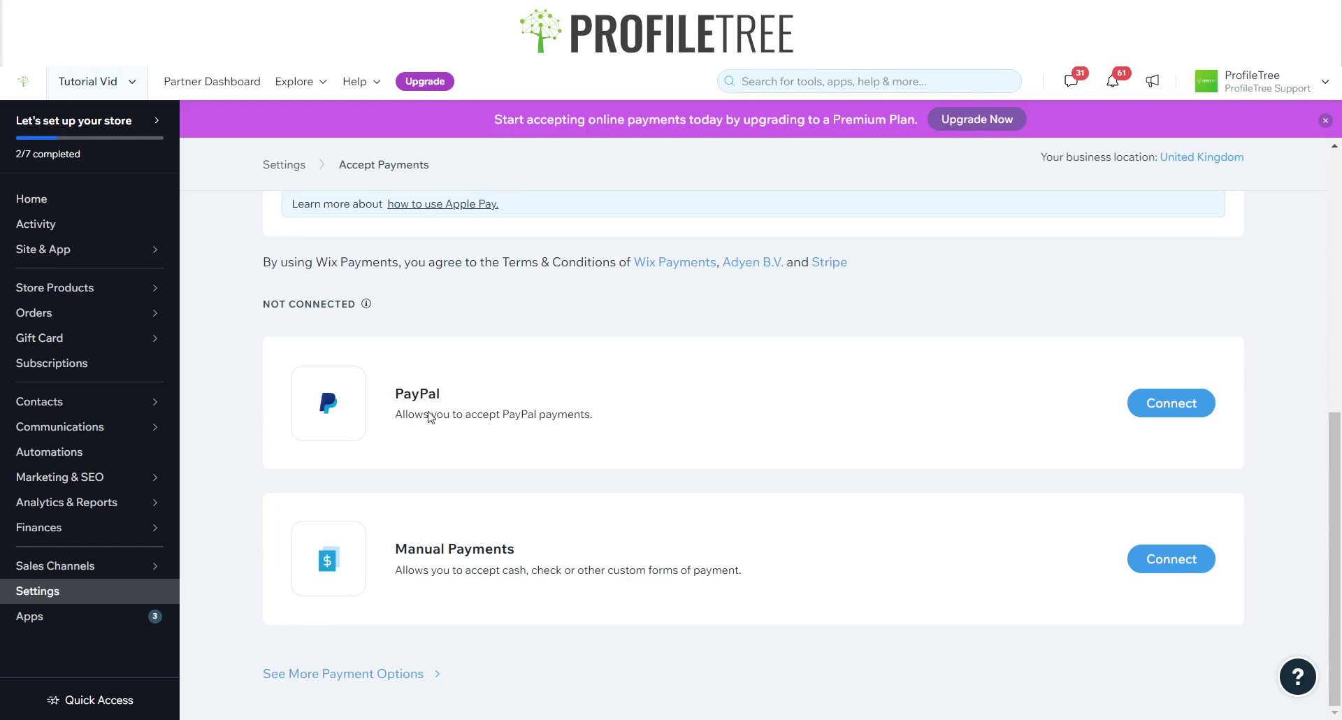
Start setting up Manual Payments with Cash payment as the payment type.
{"action": "left_click", "coordinate": [1179, 563]}
{"action": "left_click", "coordinate": [517, 356]}
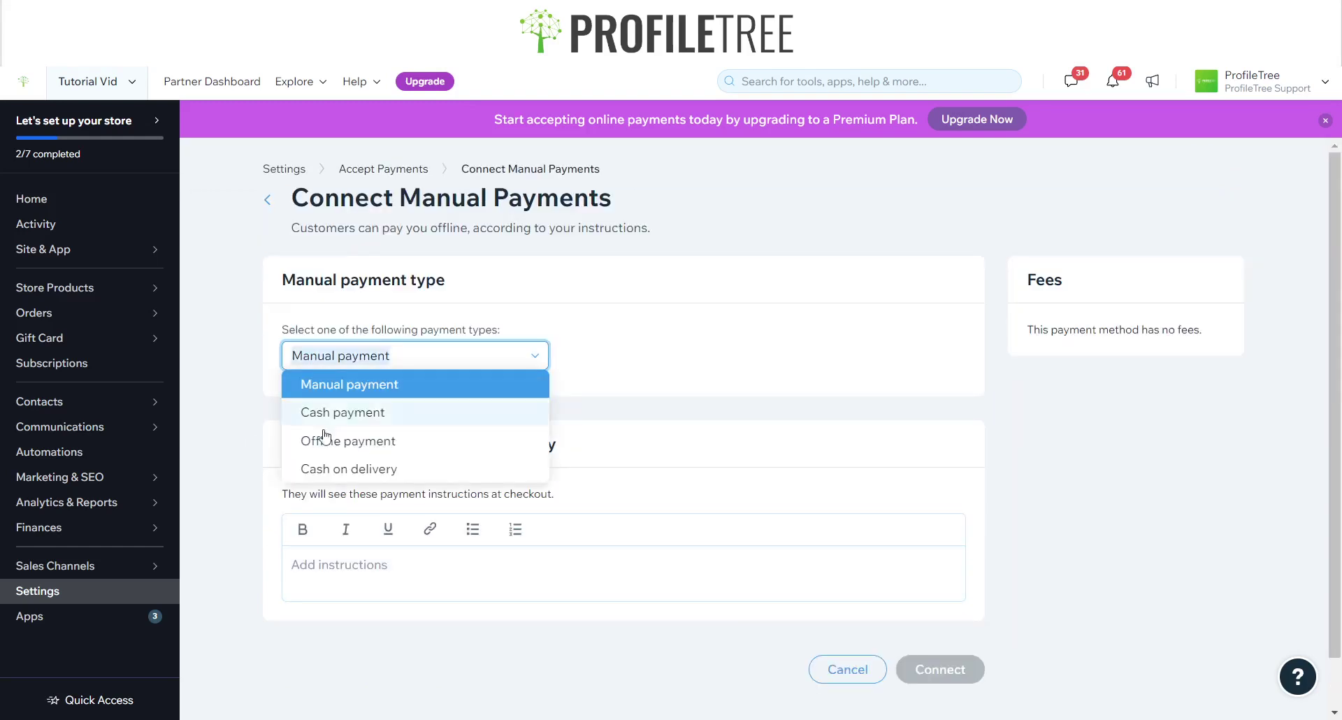
{"action": "left_click", "coordinate": [339, 412]}
{"action": "left_click", "coordinate": [377, 358]}
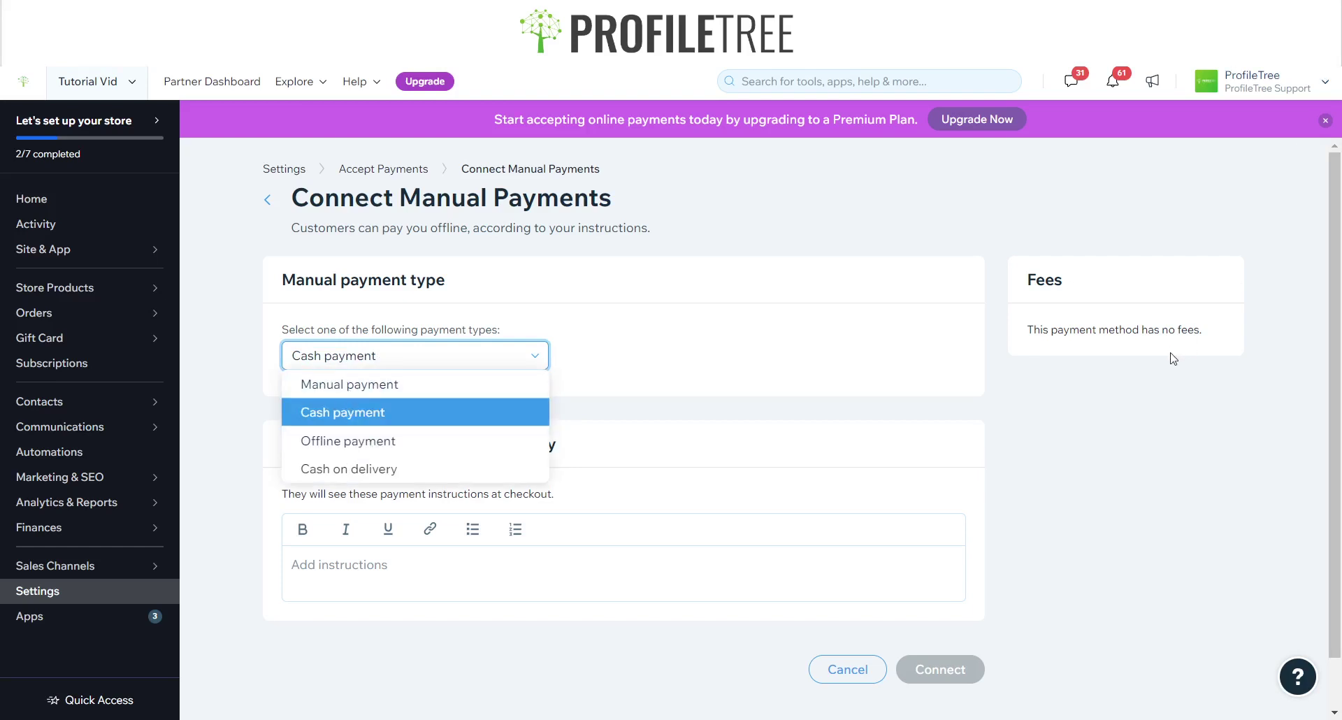
{"action": "left_click", "coordinate": [629, 390]}
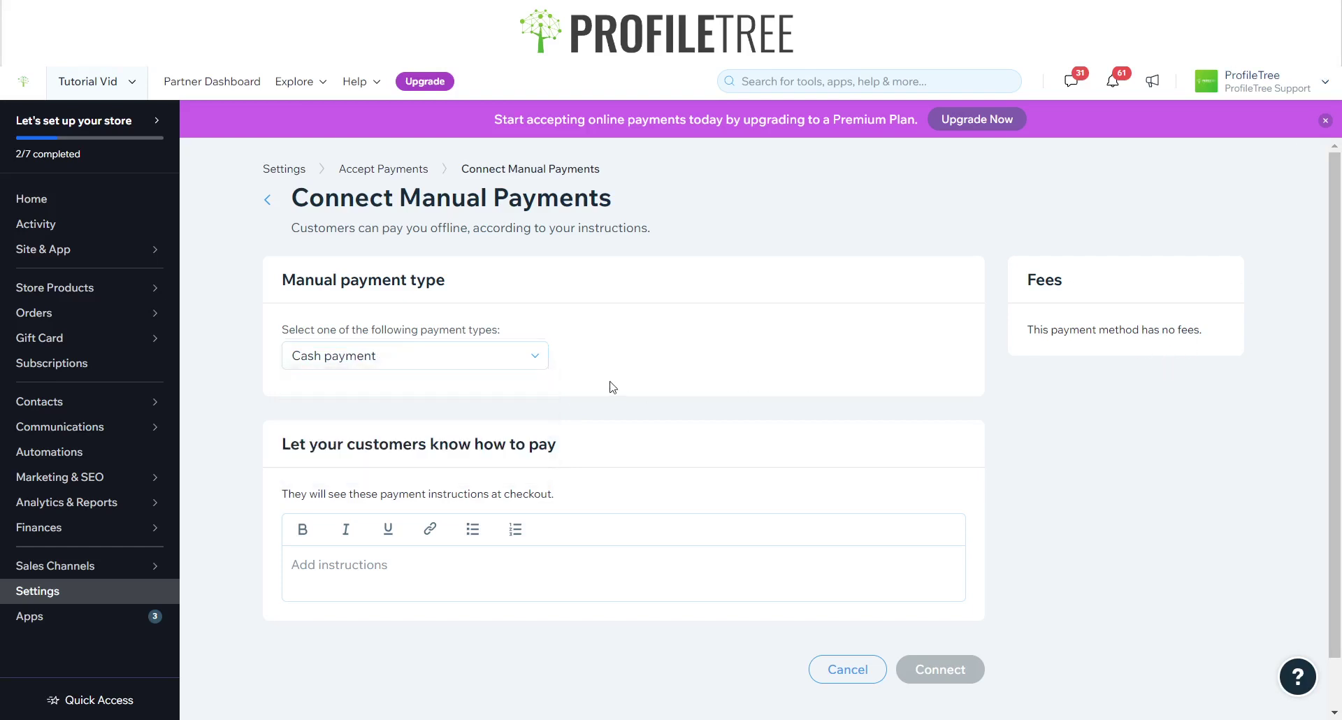
{"action": "left_click", "coordinate": [266, 202]}
{"action": "left_click", "coordinate": [391, 346]}
{"action": "left_click", "coordinate": [328, 358]}
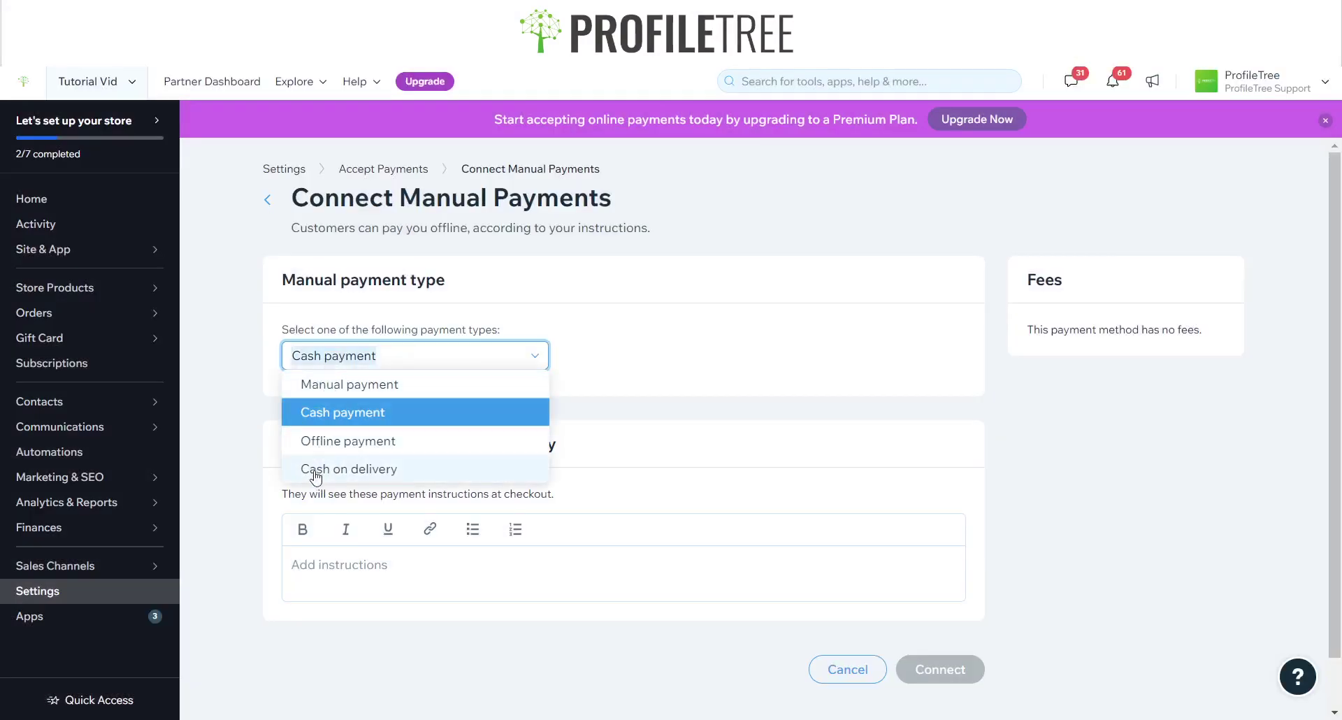
{"action": "left_click", "coordinate": [697, 357]}
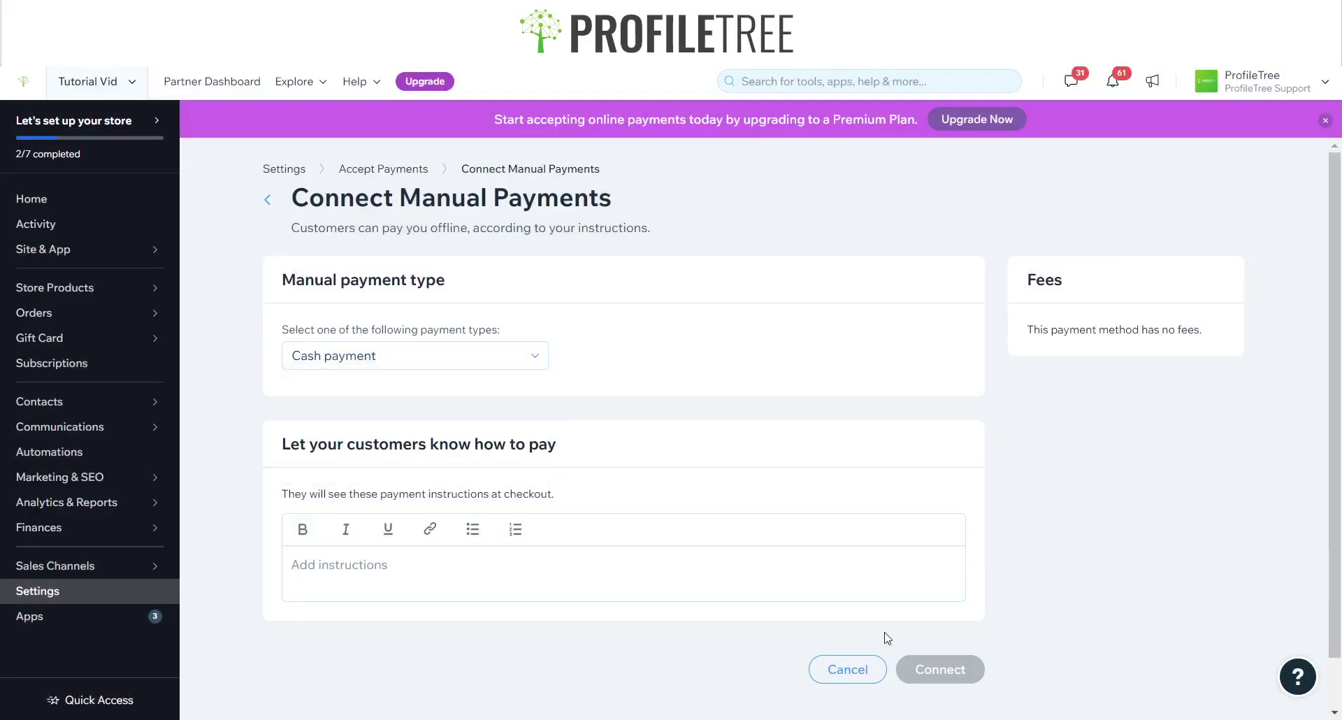
Enter 'Cash' as the customer payment instructions and connect Manual Payments.
{"action": "left_click", "coordinate": [402, 576]}
{"action": "type", "text": "Cash"}
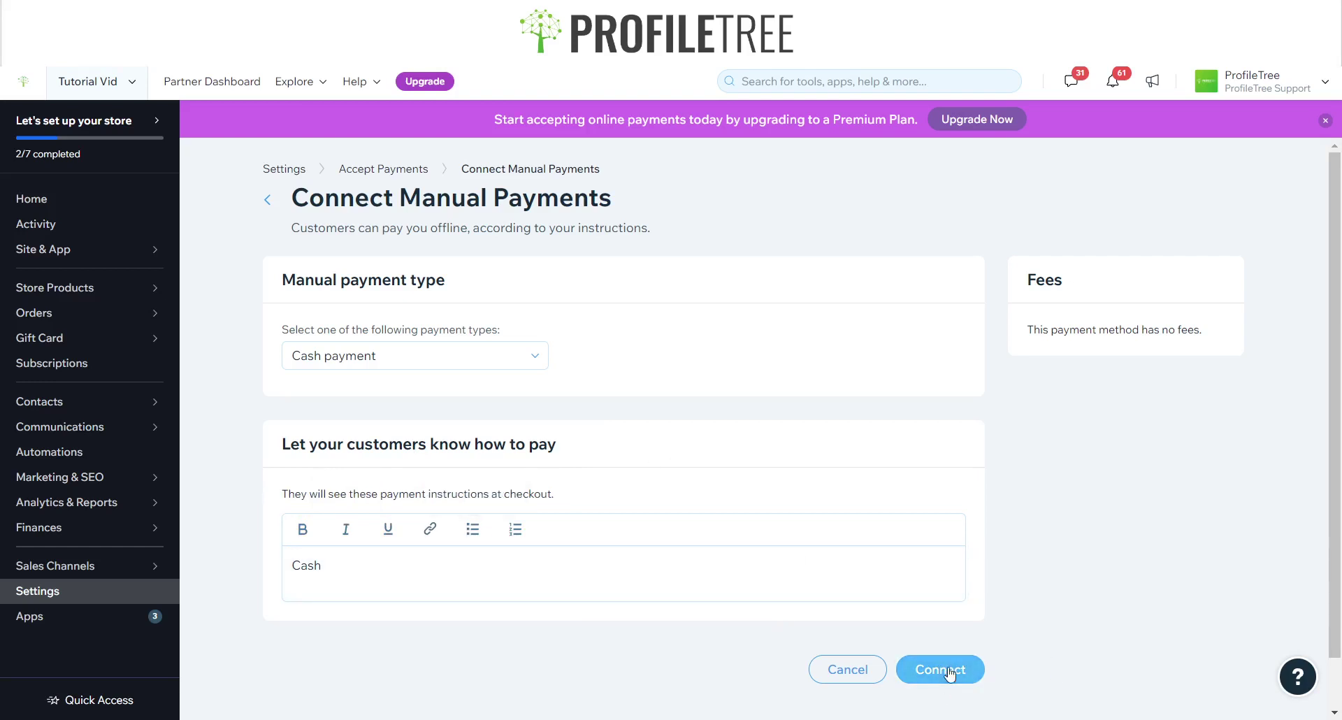
{"action": "left_click_drag", "start_coordinate": [1020, 280], "coordinate": [1219, 347]}
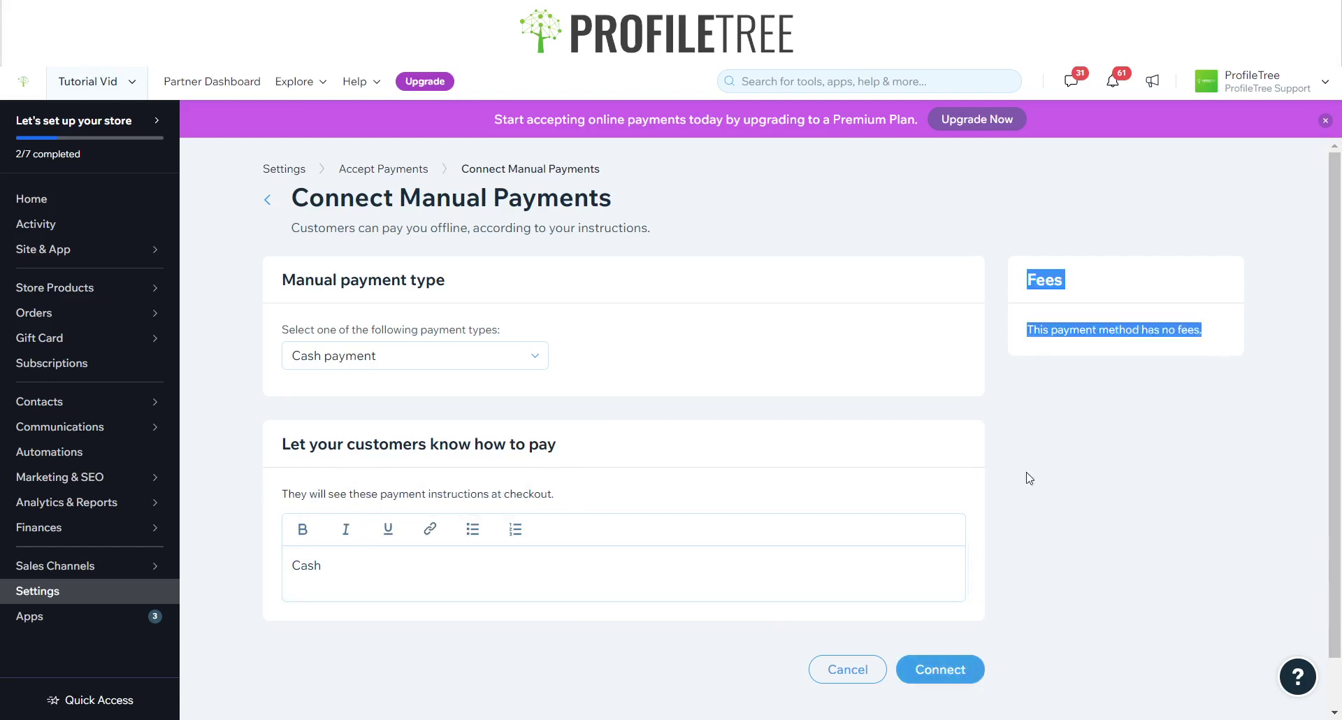
{"action": "left_click", "coordinate": [970, 620]}
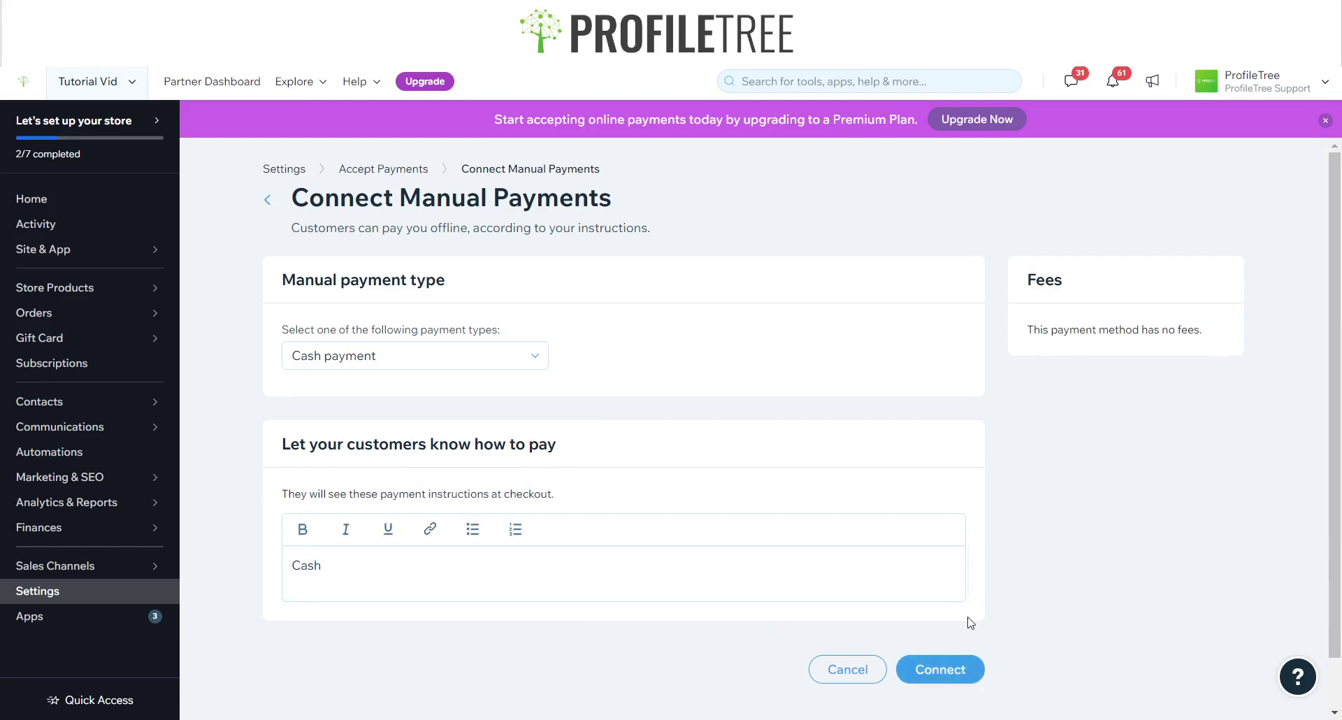
{"action": "left_click", "coordinate": [937, 674]}
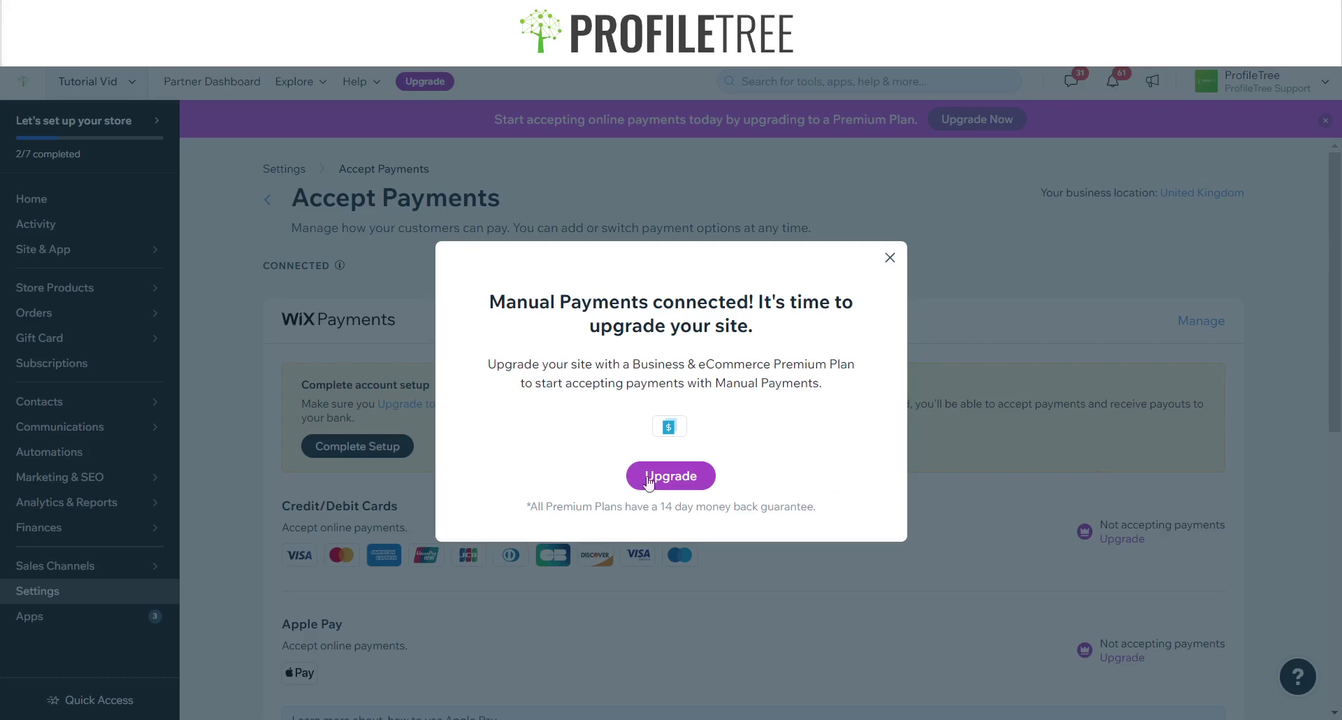
Close the 'Manual Payments connected!' prompt and review the connected payment methods on Accept Payments.
{"action": "left_click", "coordinate": [890, 257]}
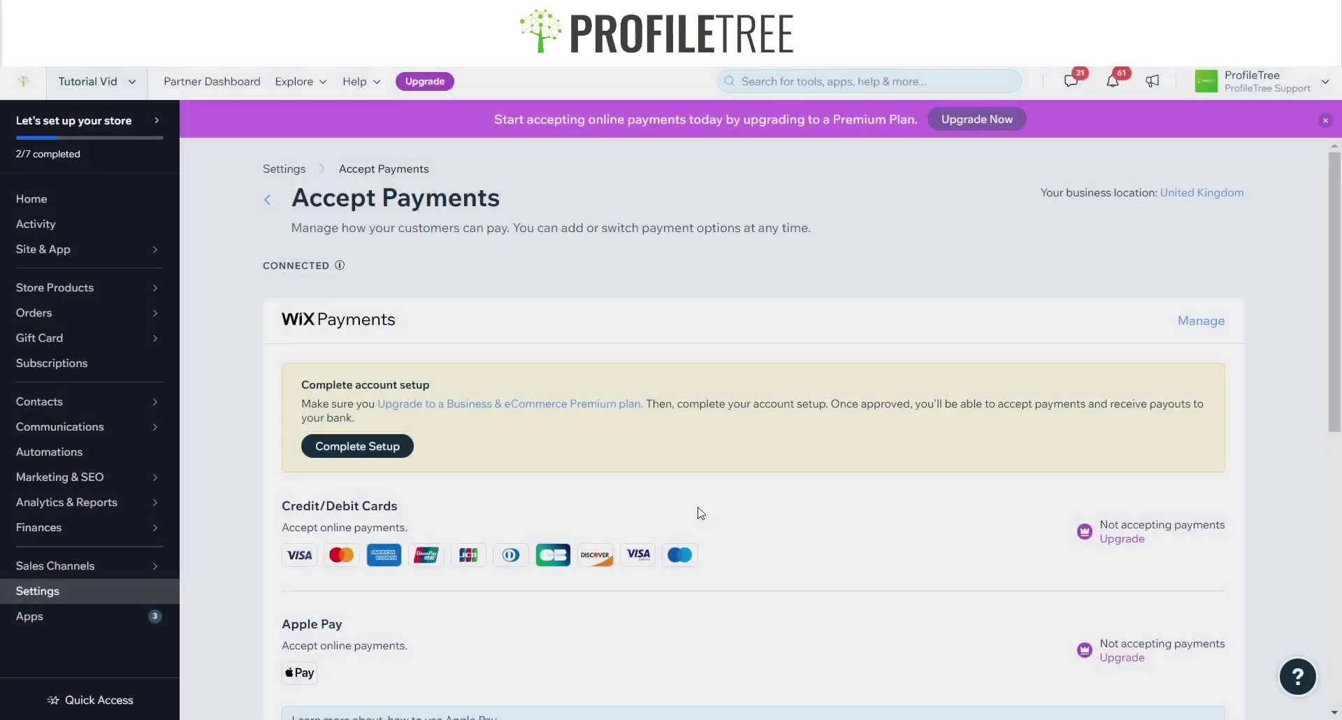
{"action": "scroll", "coordinate": [559, 412], "scroll_direction": "down", "scroll_amount": 4}
{"action": "scroll", "coordinate": [524, 412], "scroll_direction": "up", "scroll_amount": 4}
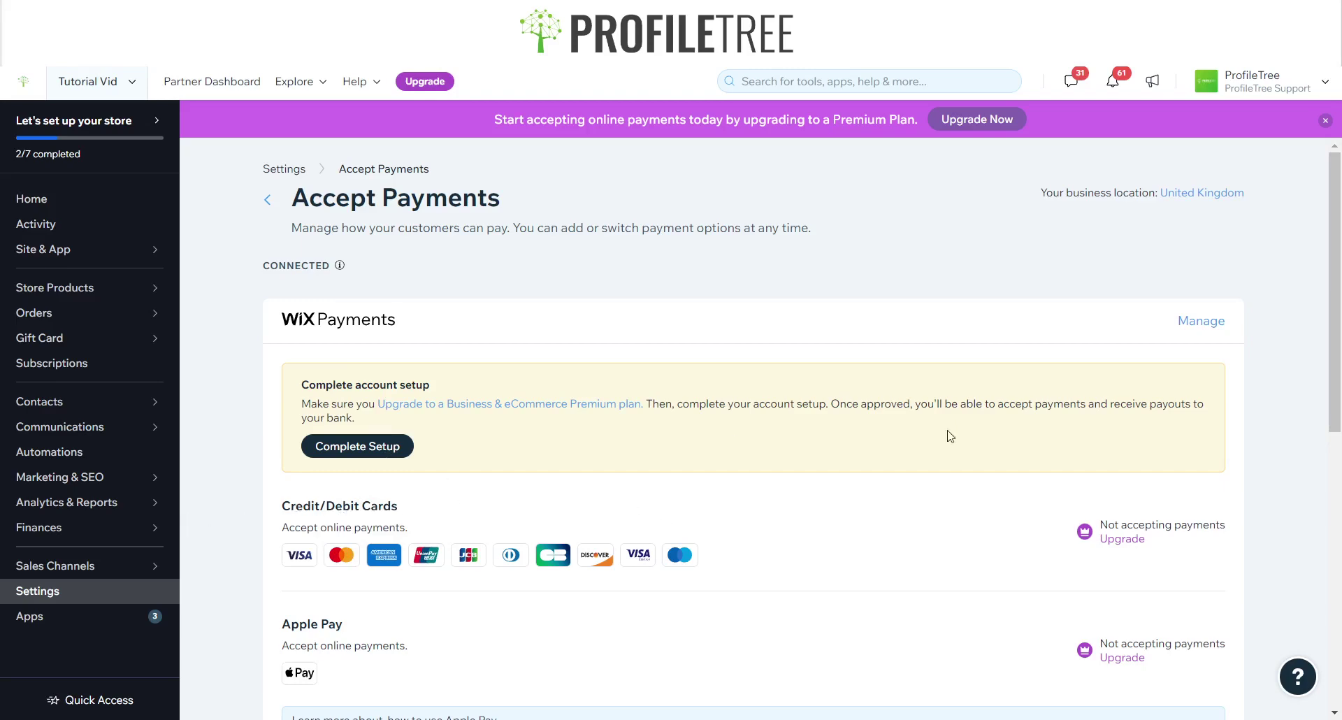
{"action": "scroll", "coordinate": [201, 386], "scroll_direction": "down", "scroll_amount": 4}
{"action": "scroll", "coordinate": [545, 432], "scroll_direction": "down", "scroll_amount": 2}
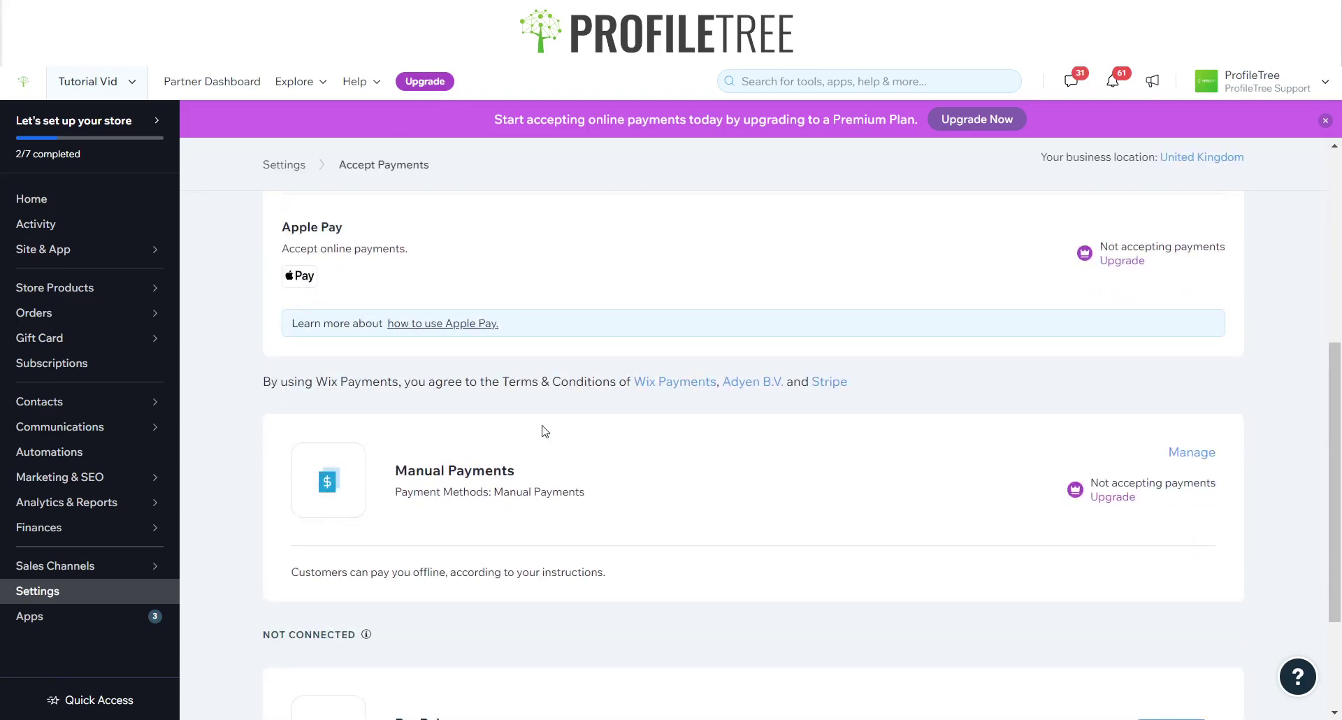
{"action": "scroll", "coordinate": [545, 431], "scroll_direction": "up", "scroll_amount": 6}
{"action": "scroll", "coordinate": [479, 449], "scroll_direction": "down", "scroll_amount": 3}
{"action": "scroll", "coordinate": [562, 455], "scroll_direction": "down", "scroll_amount": 4}
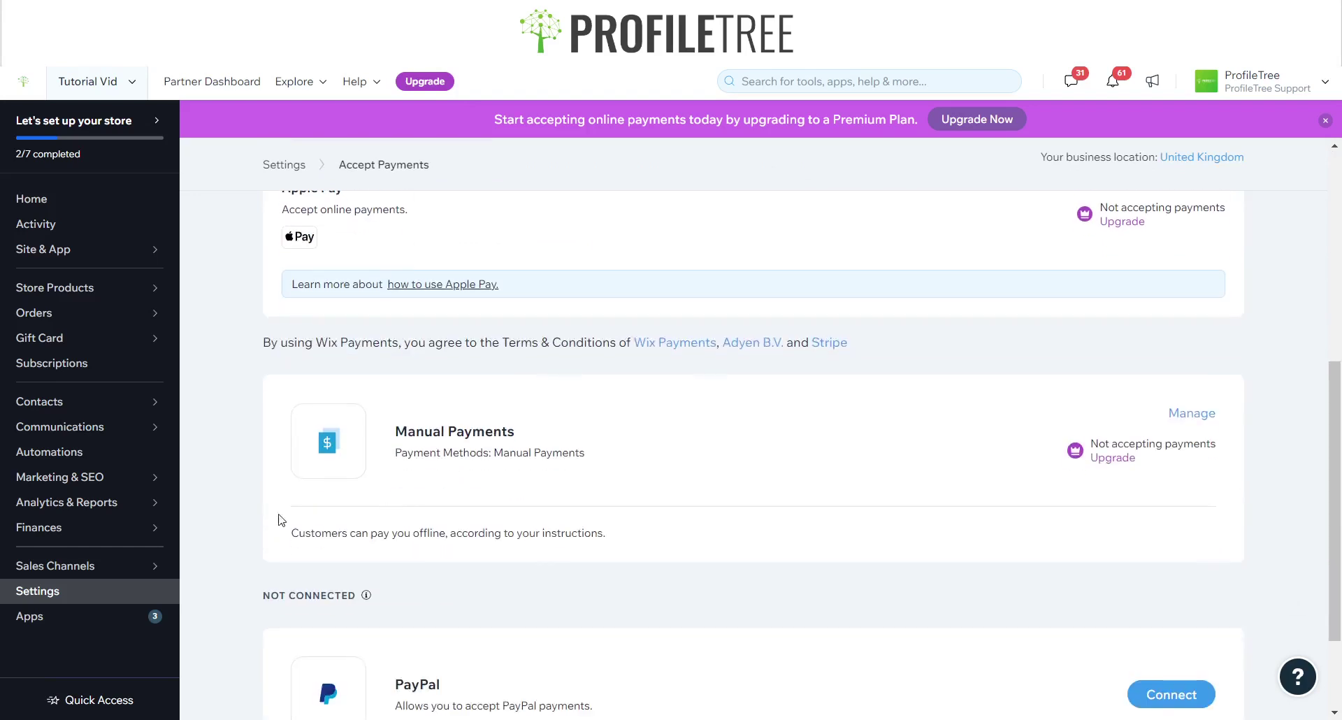
{"action": "scroll", "coordinate": [804, 452], "scroll_direction": "up", "scroll_amount": 4}
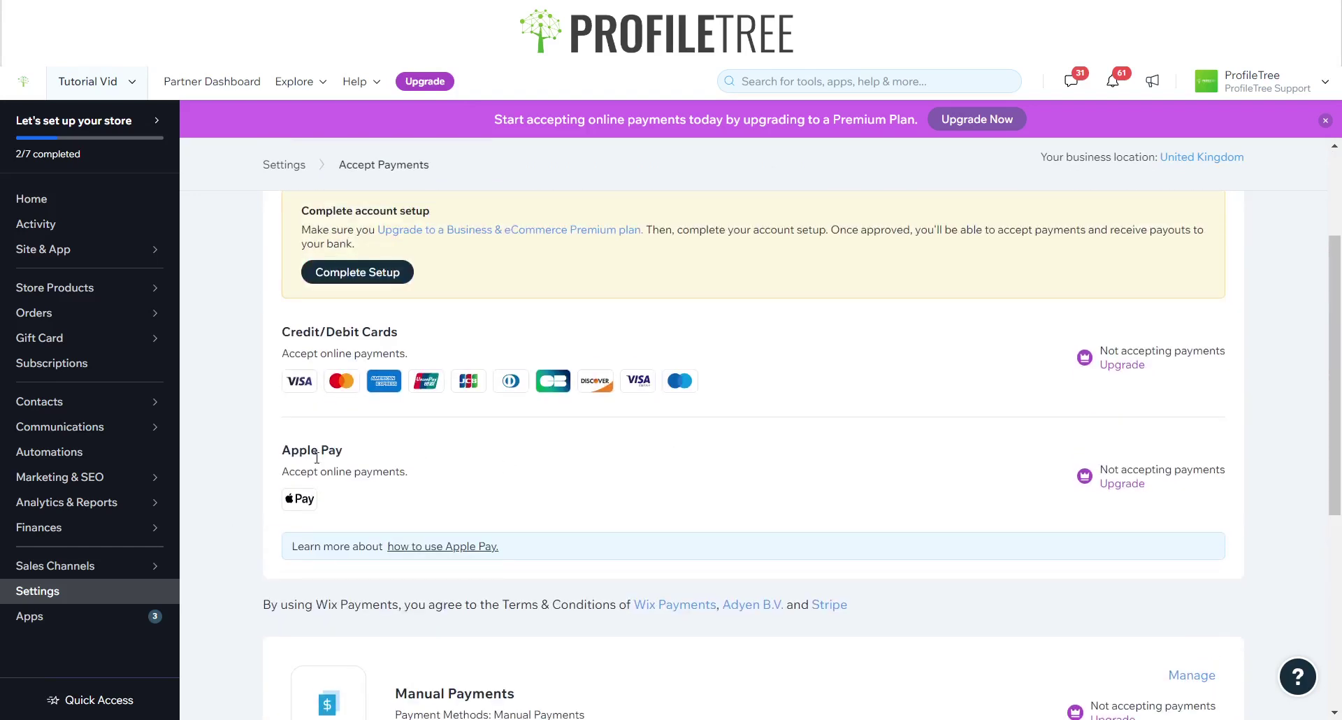
{"action": "left_click_drag", "start_coordinate": [393, 453], "coordinate": [262, 458]}
{"action": "left_click", "coordinate": [462, 453]}
{"action": "left_click", "coordinate": [455, 461]}
{"action": "scroll", "coordinate": [524, 538], "scroll_direction": "down", "scroll_amount": 5}
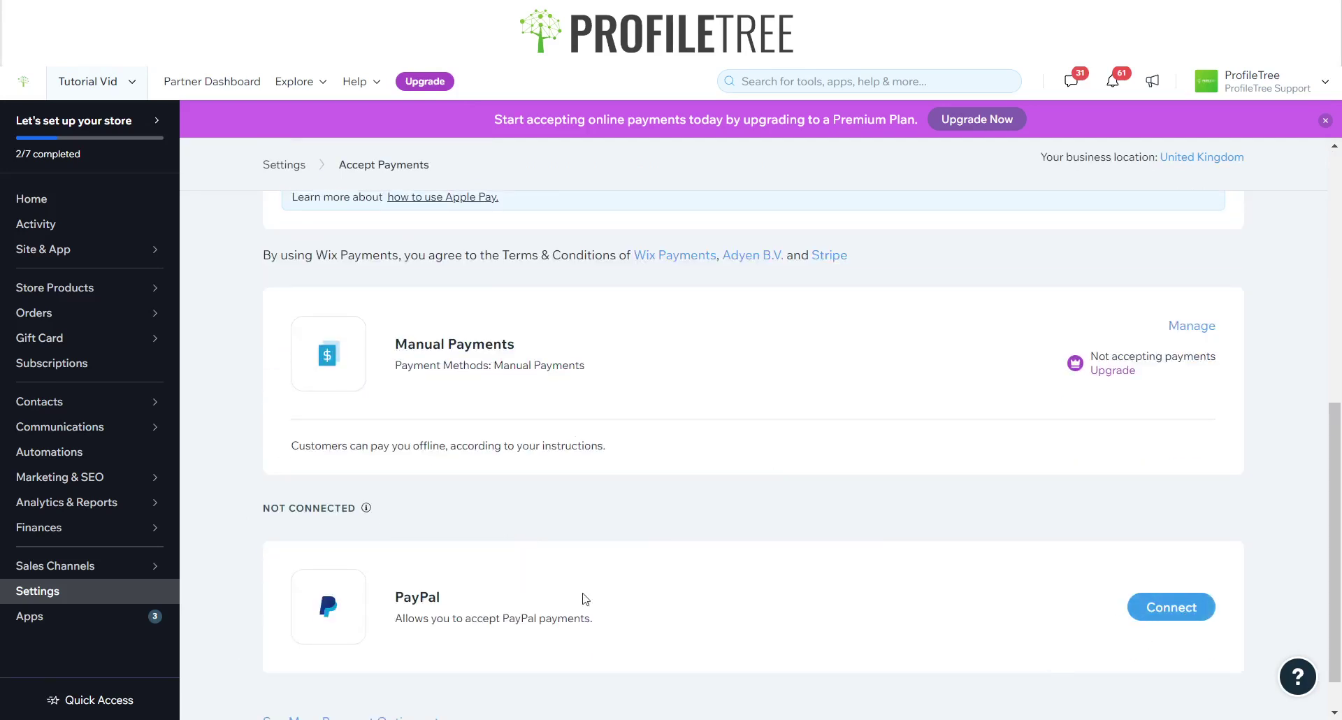
{"action": "scroll", "coordinate": [782, 456], "scroll_direction": "down", "scroll_amount": 1}
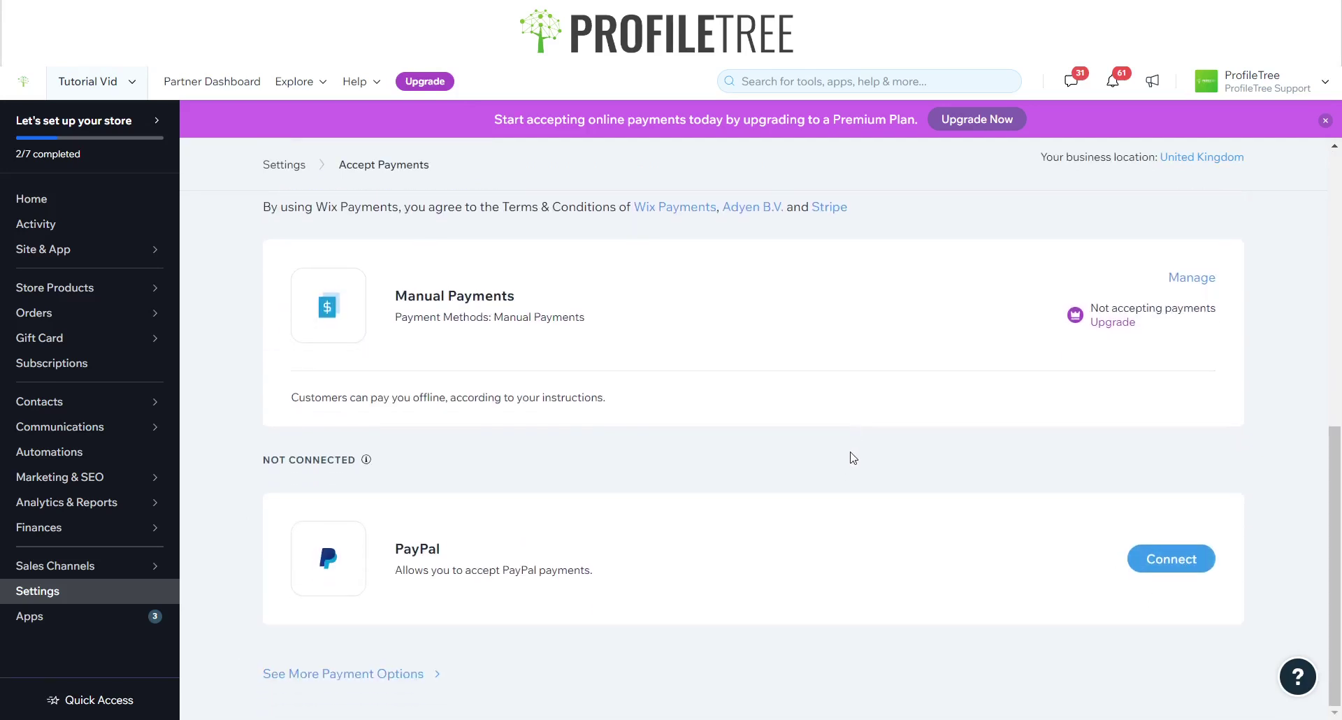
Open See More Payment Options and browse providers like Paysafecash, TripleA and ISXPay.
{"action": "left_click", "coordinate": [371, 673]}
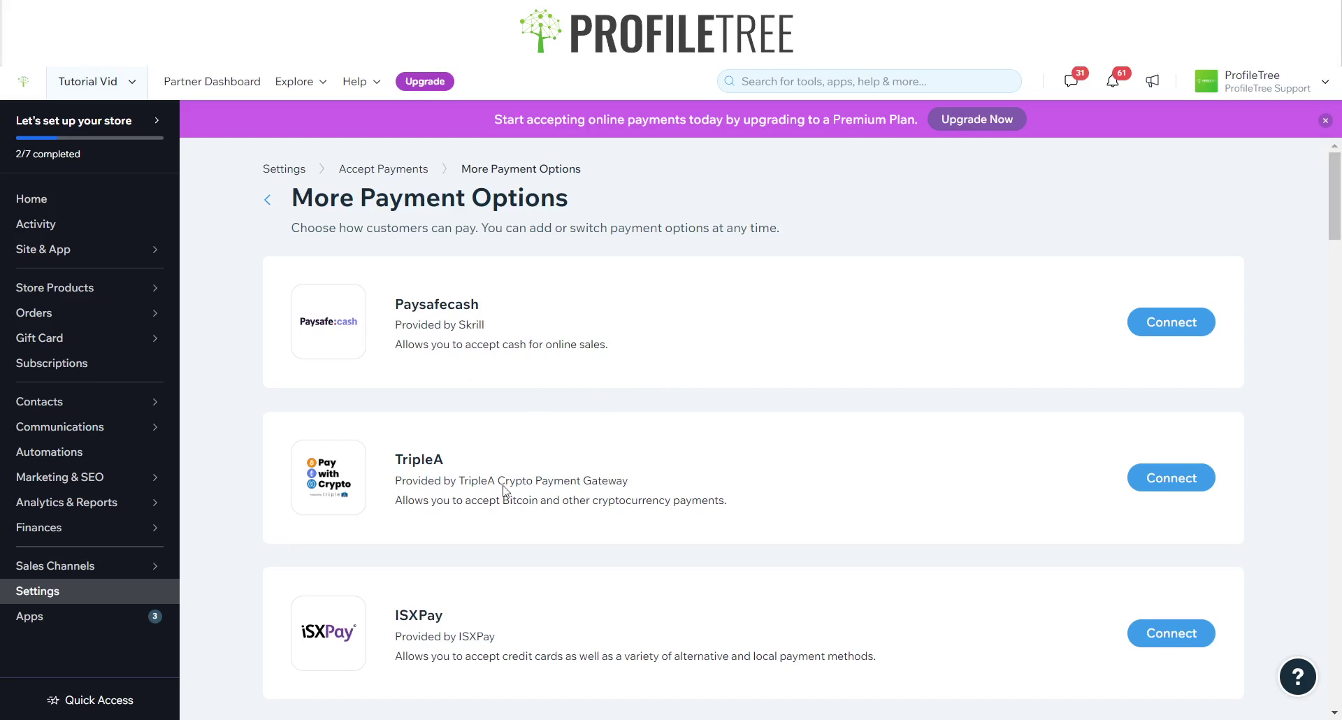
{"action": "scroll", "coordinate": [490, 469], "scroll_direction": "down", "scroll_amount": 2}
{"action": "scroll", "coordinate": [464, 455], "scroll_direction": "down", "scroll_amount": 3}
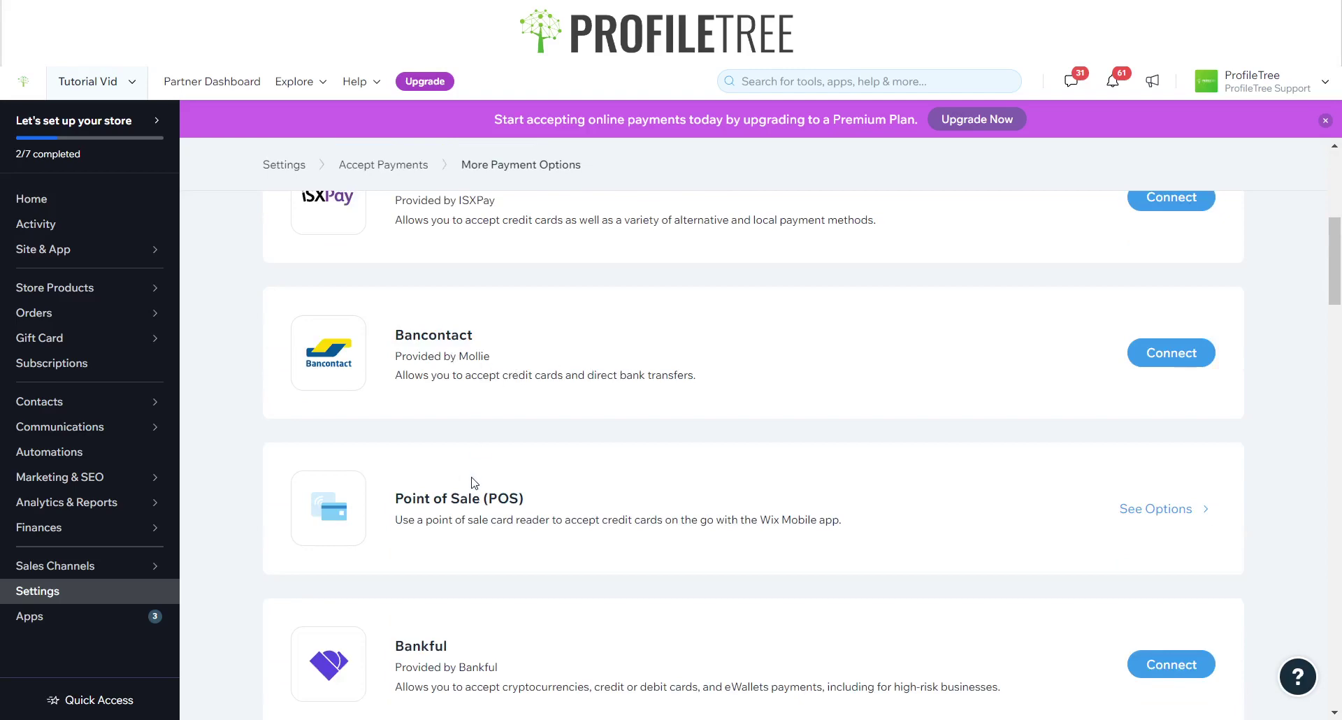
{"action": "scroll", "coordinate": [475, 483], "scroll_direction": "down", "scroll_amount": 3}
{"action": "scroll", "coordinate": [462, 417], "scroll_direction": "down", "scroll_amount": 9}
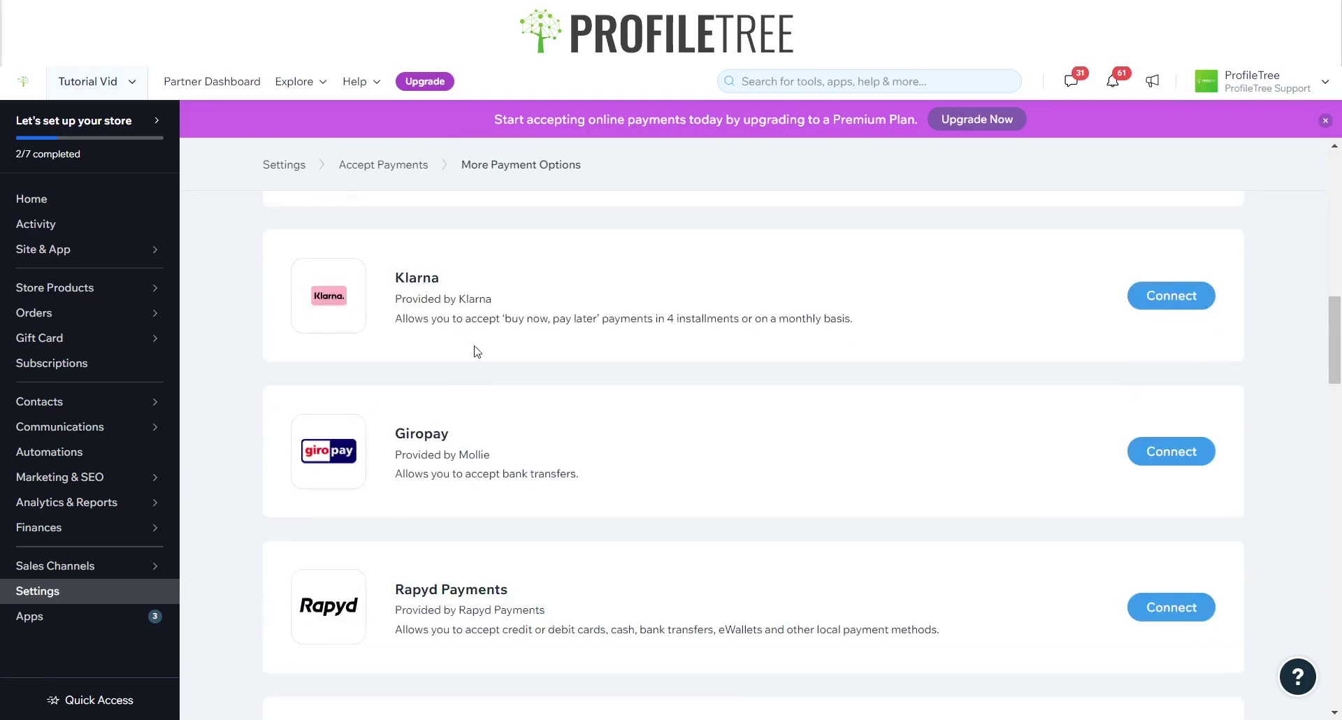
{"action": "scroll", "coordinate": [455, 443], "scroll_direction": "down", "scroll_amount": 10}
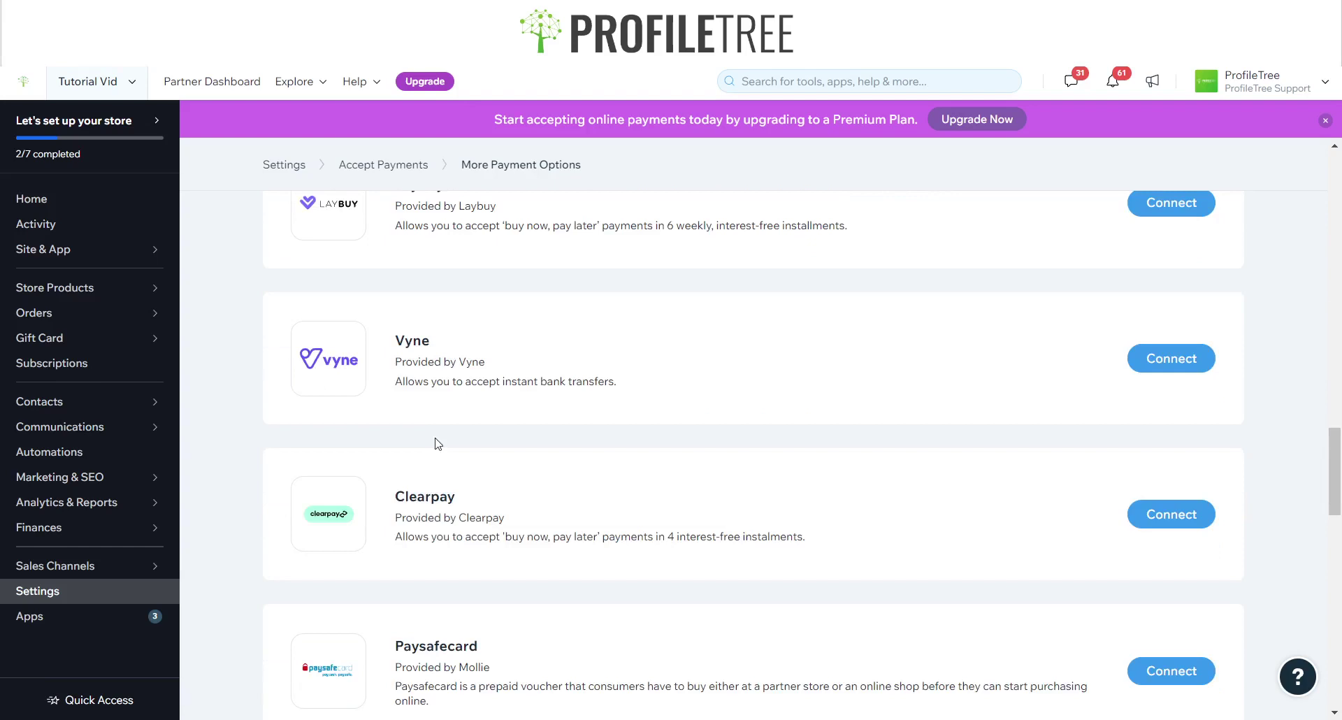
{"action": "scroll", "coordinate": [610, 424], "scroll_direction": "down", "scroll_amount": 8}
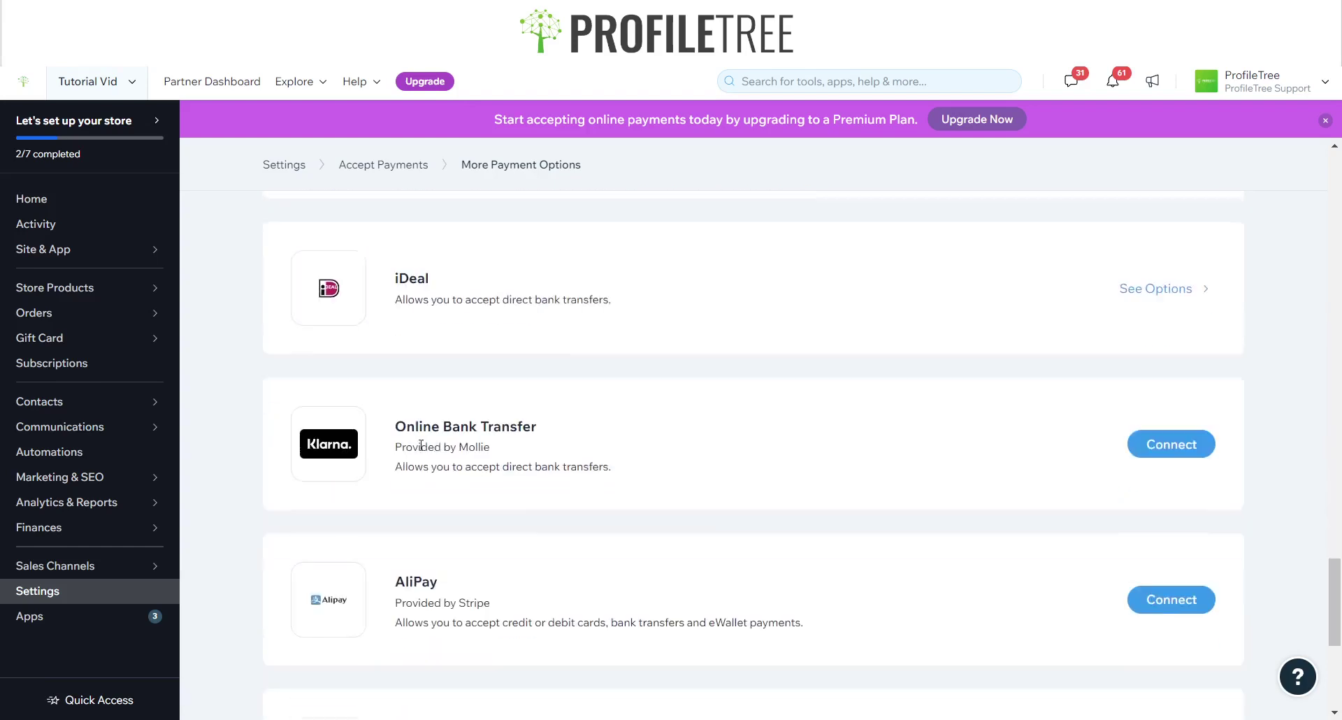
{"action": "scroll", "coordinate": [416, 455], "scroll_direction": "up", "scroll_amount": 2}
{"action": "scroll", "coordinate": [489, 366], "scroll_direction": "up", "scroll_amount": 2}
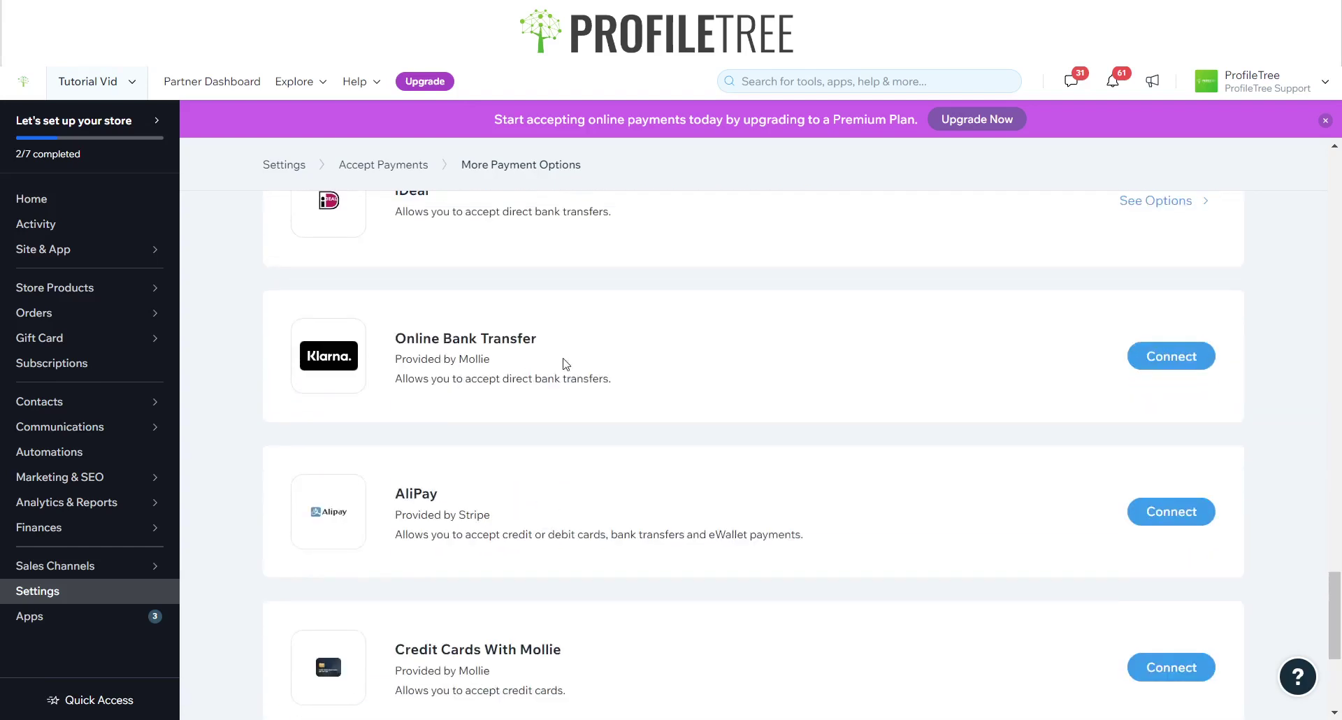
{"action": "scroll", "coordinate": [563, 370], "scroll_direction": "down", "scroll_amount": 3}
{"action": "scroll", "coordinate": [563, 367], "scroll_direction": "up", "scroll_amount": 3}
{"action": "scroll", "coordinate": [524, 371], "scroll_direction": "down", "scroll_amount": 5}
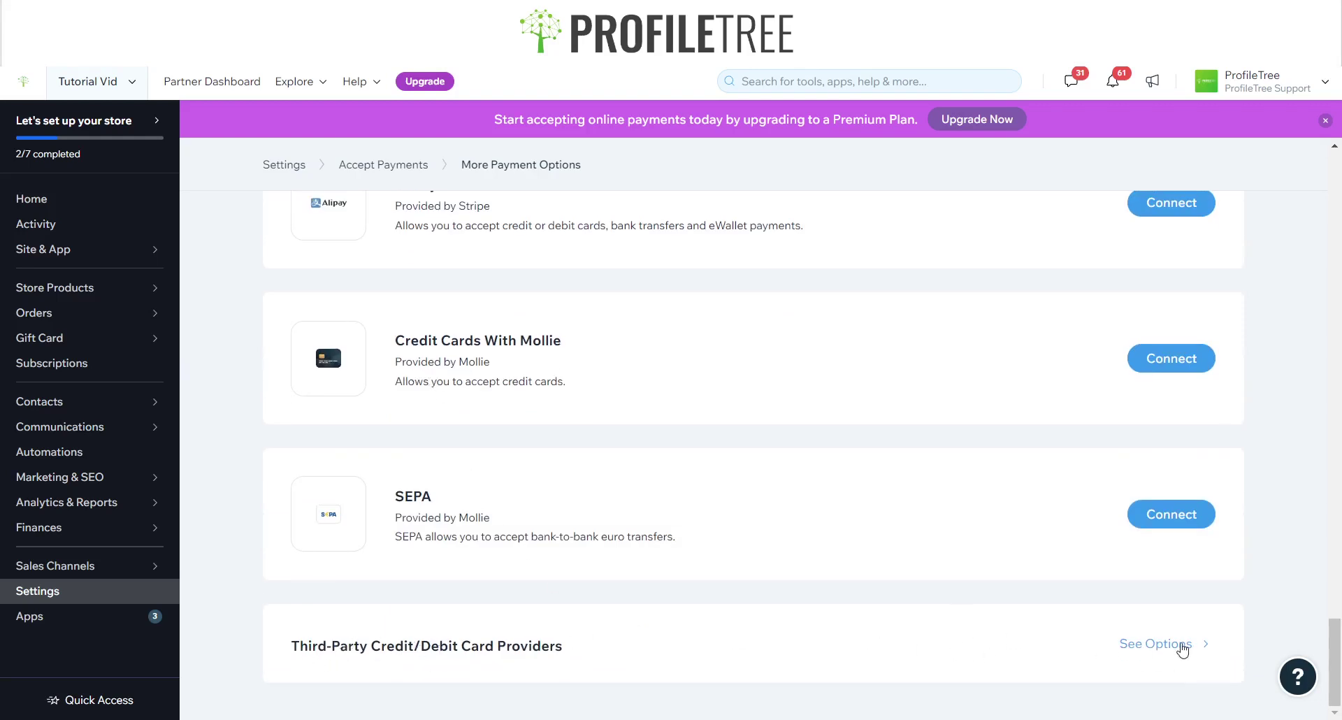
{"action": "left_click", "coordinate": [1180, 643]}
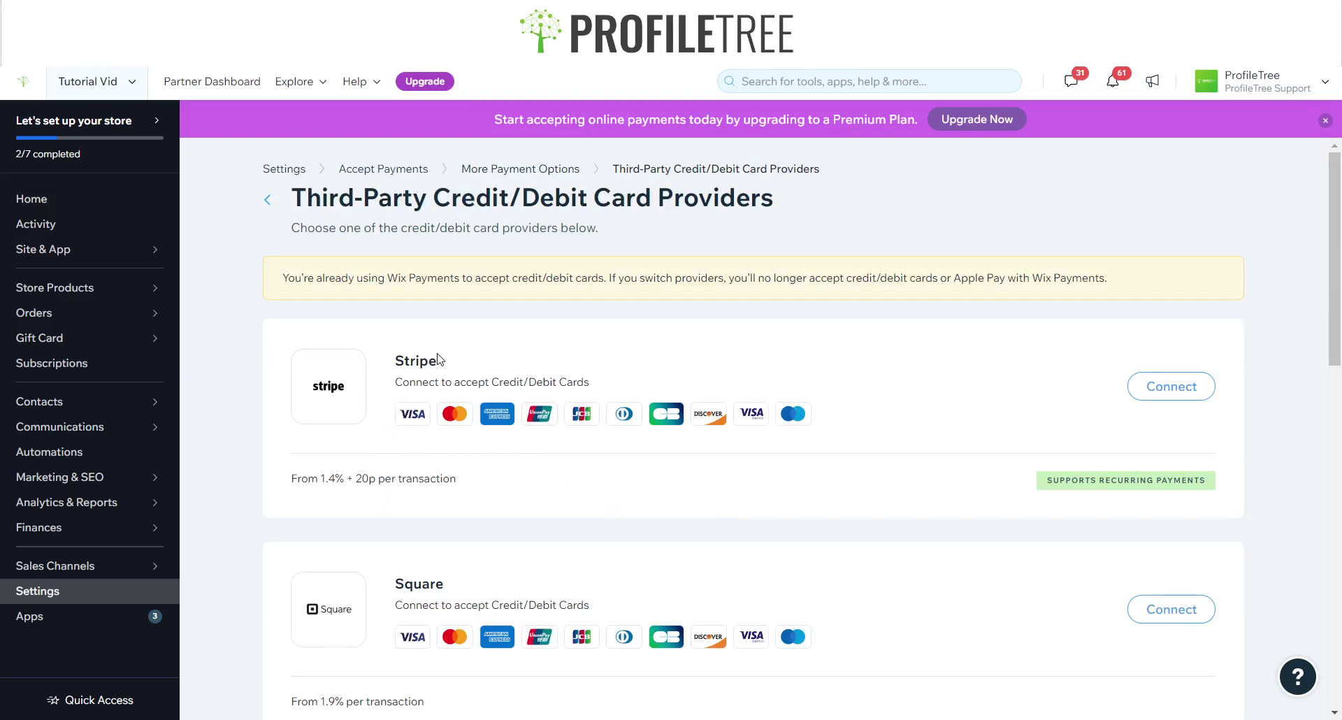
{"action": "scroll", "coordinate": [434, 367], "scroll_direction": "down", "scroll_amount": 8}
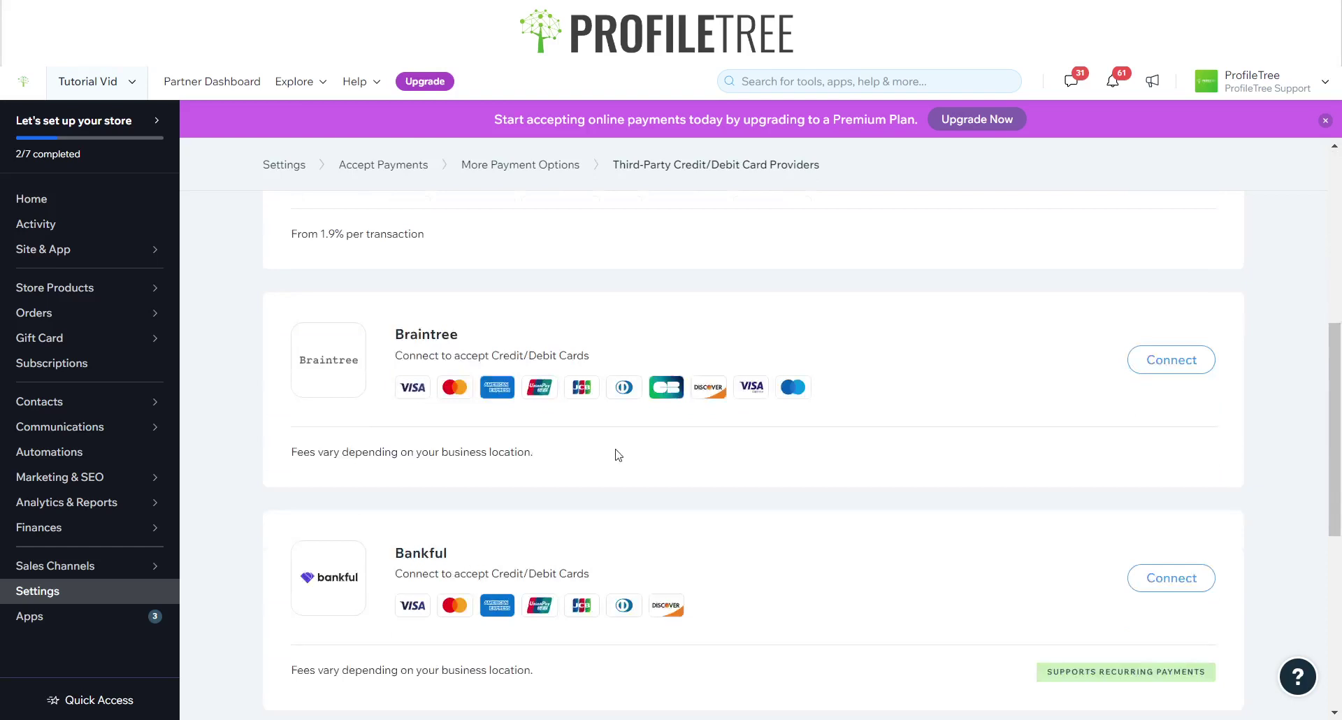
{"action": "scroll", "coordinate": [535, 333], "scroll_direction": "down", "scroll_amount": 6}
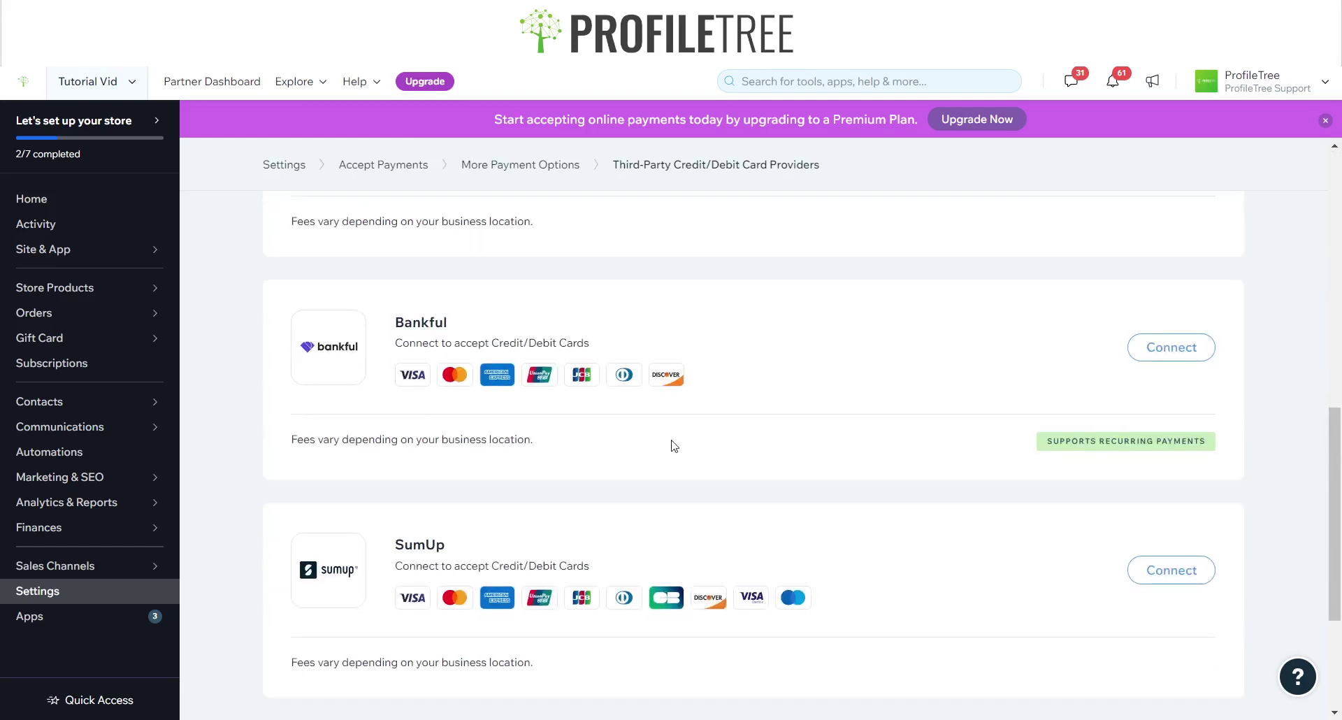
{"action": "scroll", "coordinate": [947, 450], "scroll_direction": "up", "scroll_amount": 14}
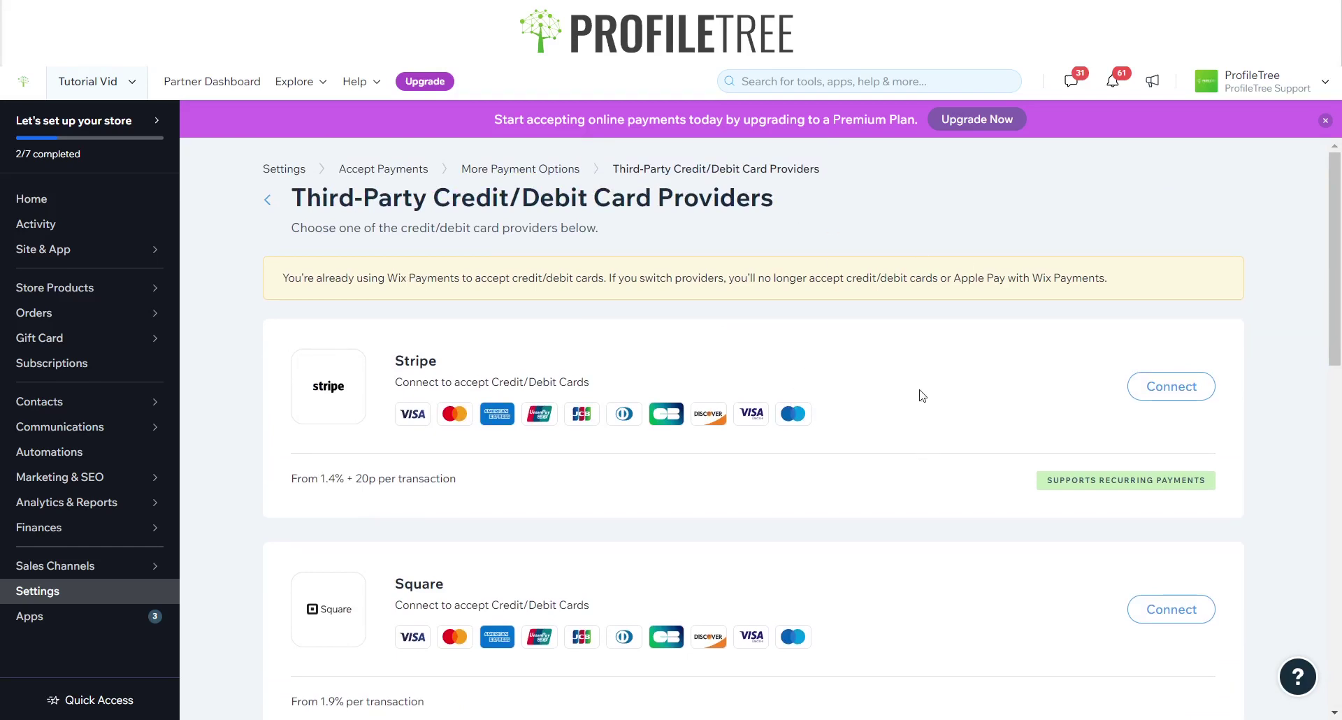
{"action": "left_click", "coordinate": [265, 202]}
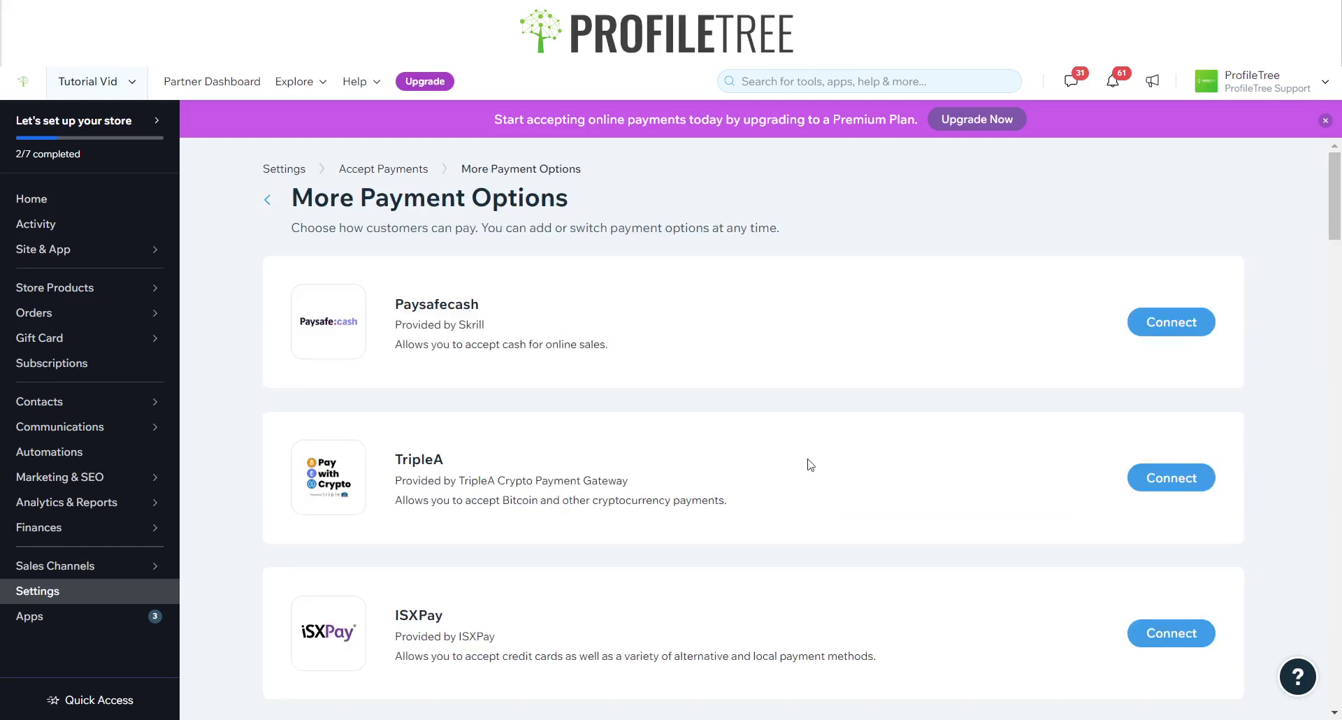
{"action": "scroll", "coordinate": [808, 447], "scroll_direction": "down", "scroll_amount": 5}
{"action": "scroll", "coordinate": [761, 444], "scroll_direction": "down", "scroll_amount": 5}
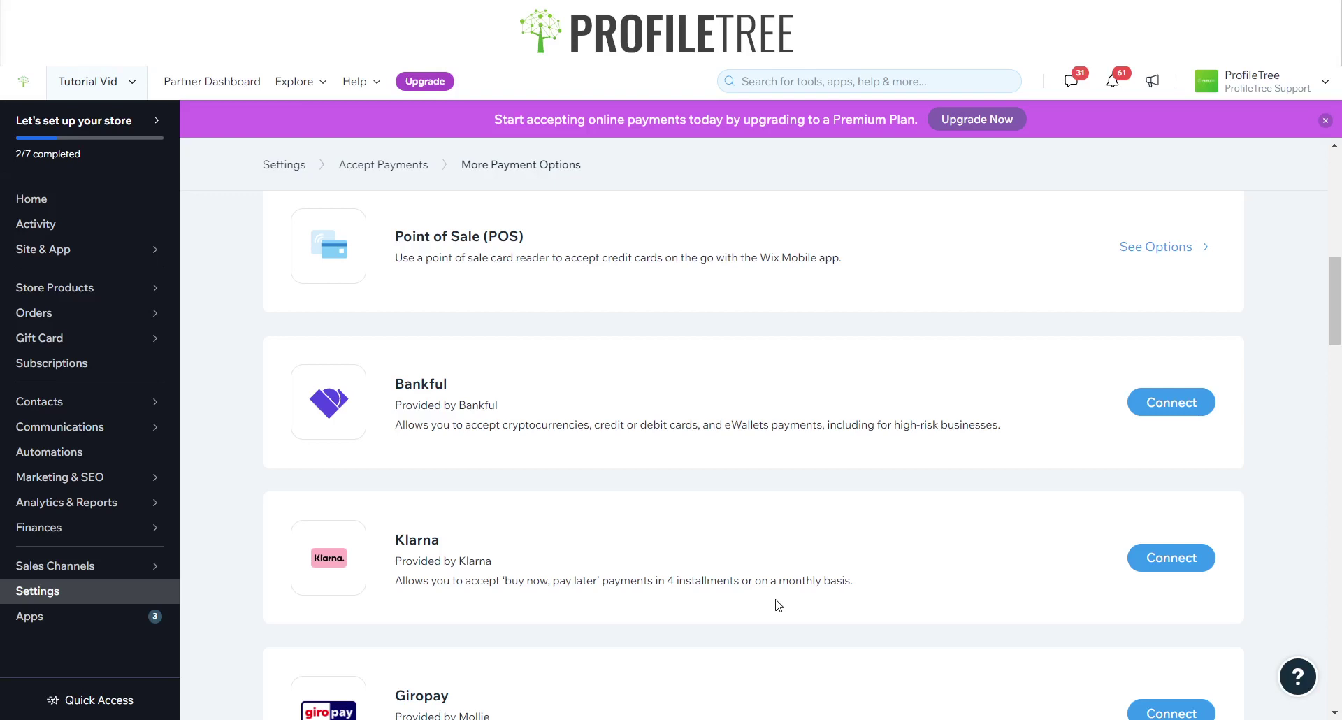
{"action": "scroll", "coordinate": [778, 606], "scroll_direction": "up", "scroll_amount": 10}
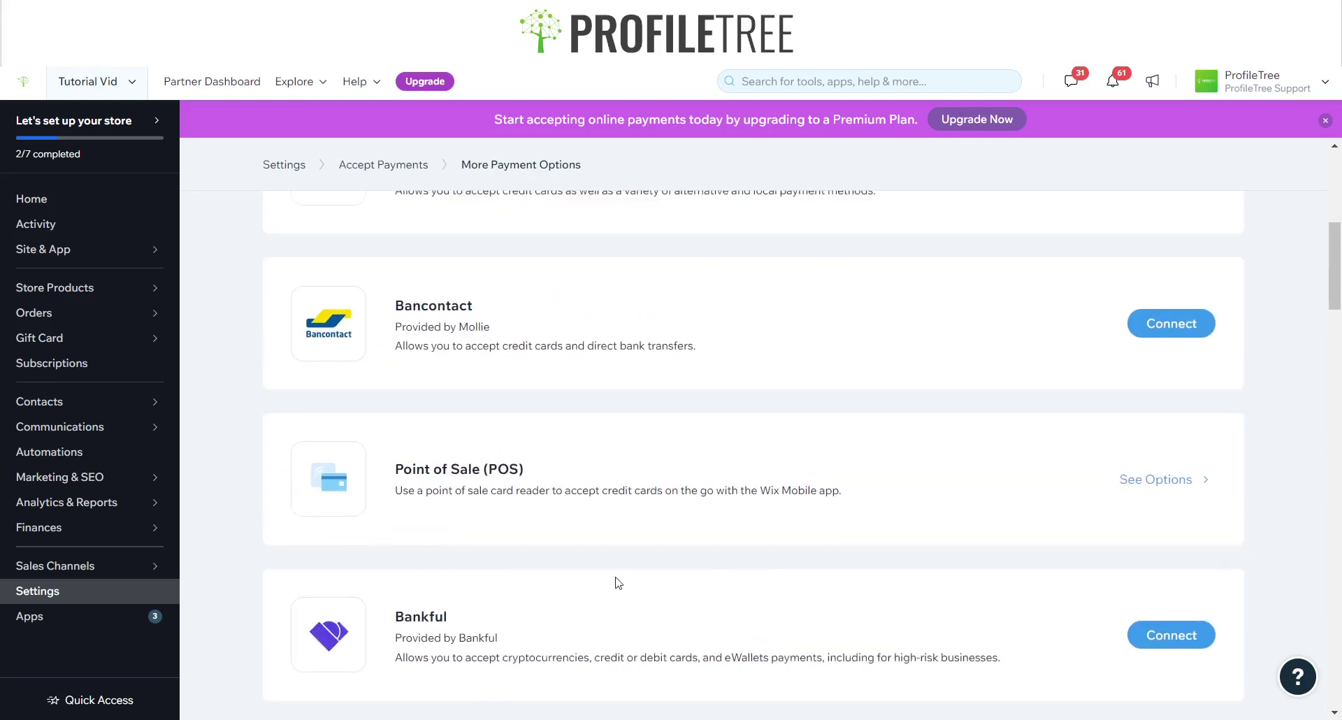
{"action": "scroll", "coordinate": [591, 550], "scroll_direction": "down", "scroll_amount": 15}
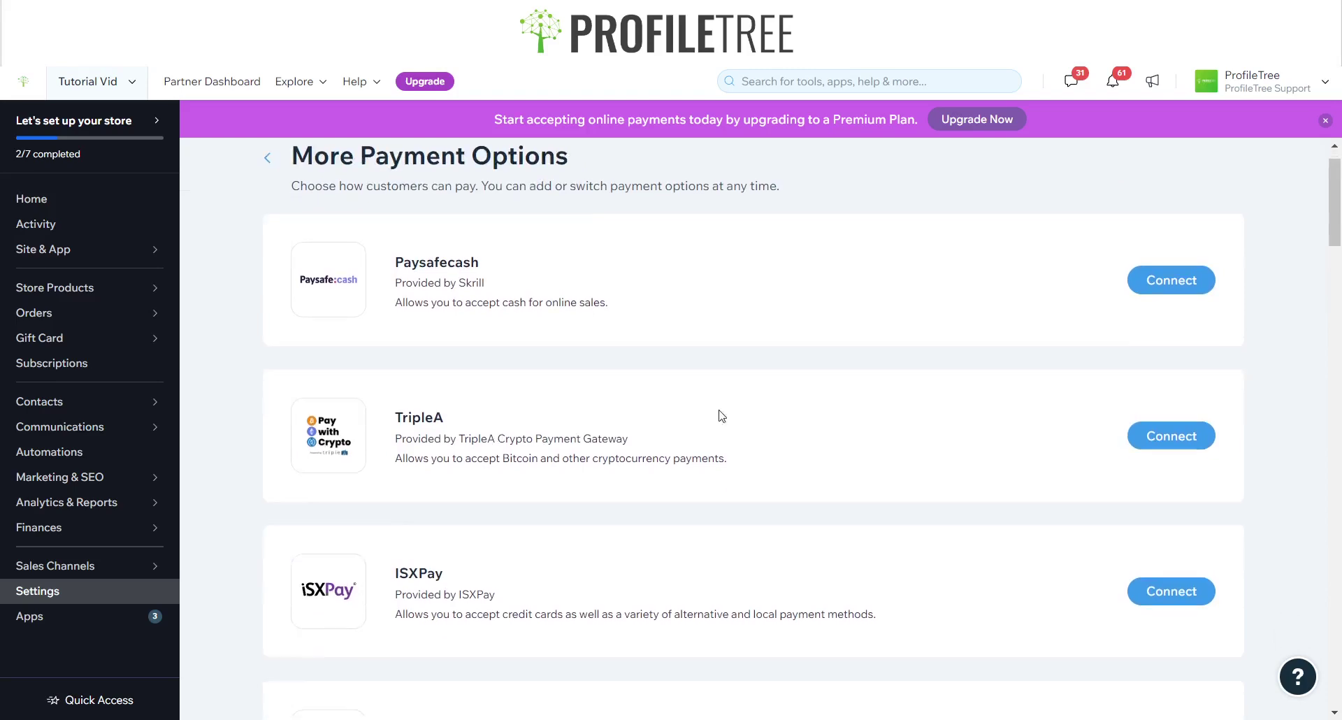
{"action": "scroll", "coordinate": [461, 561], "scroll_direction": "down", "scroll_amount": 15}
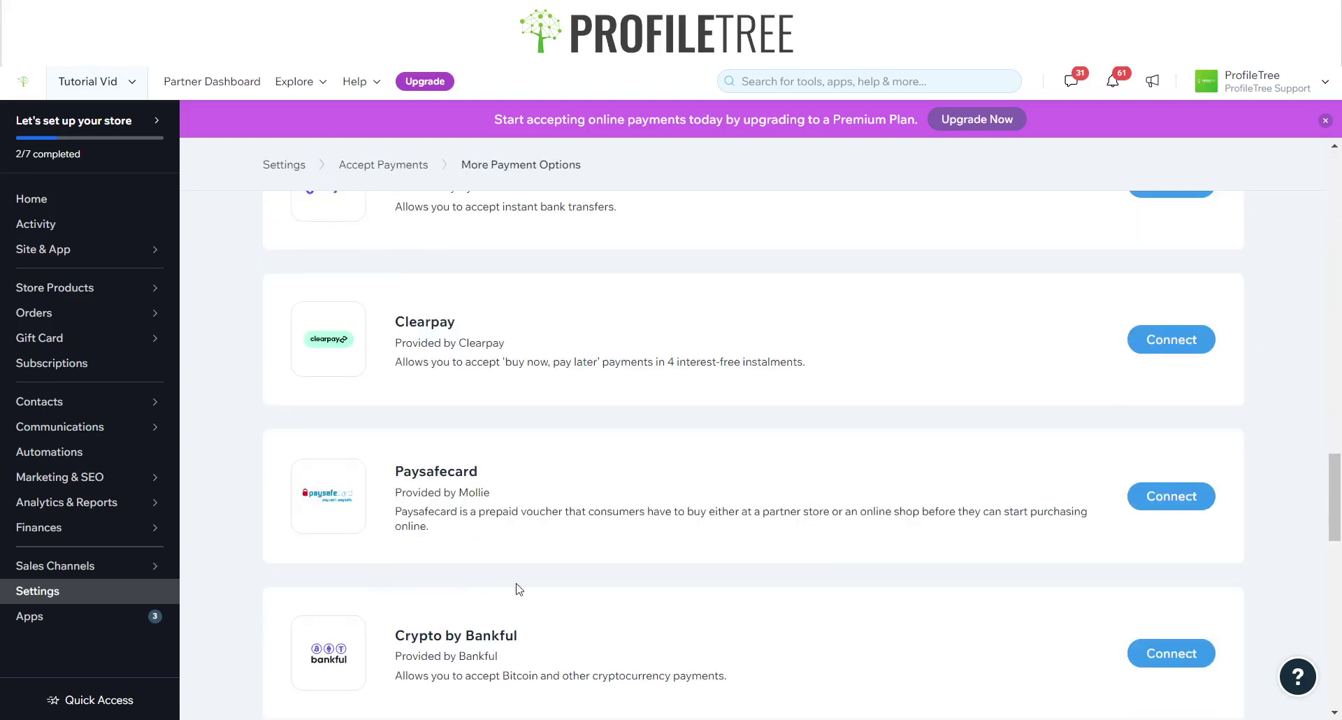
{"action": "scroll", "coordinate": [270, 351], "scroll_direction": "up", "scroll_amount": 15}
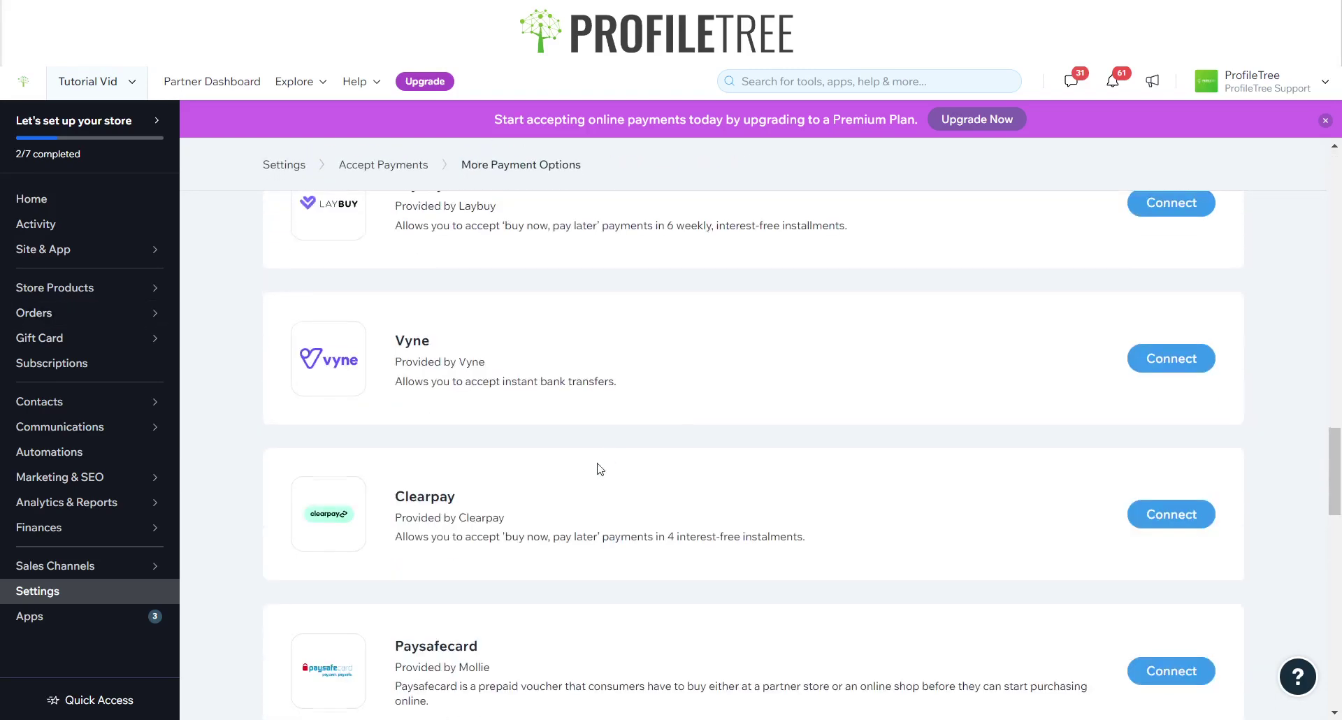
{"action": "scroll", "coordinate": [584, 475], "scroll_direction": "up", "scroll_amount": 5}
{"action": "scroll", "coordinate": [578, 335], "scroll_direction": "down", "scroll_amount": 15}
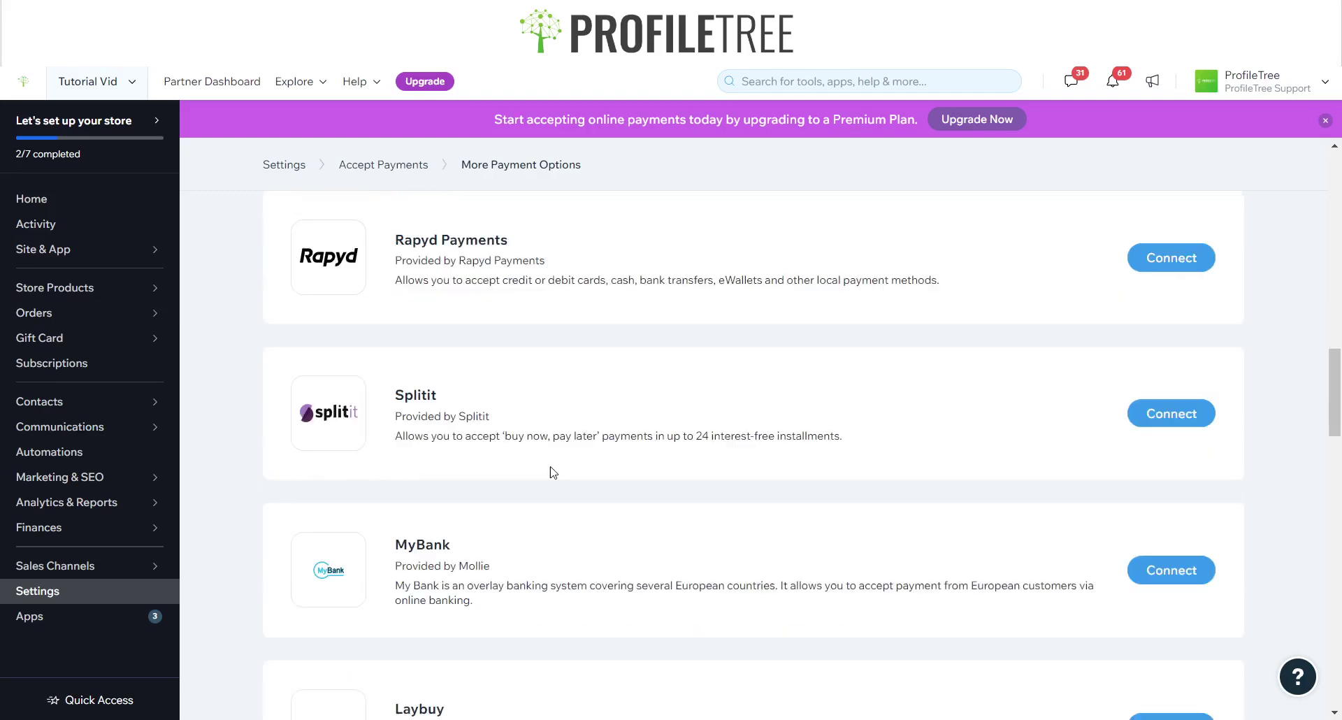
{"action": "scroll", "coordinate": [371, 515], "scroll_direction": "down", "scroll_amount": 4}
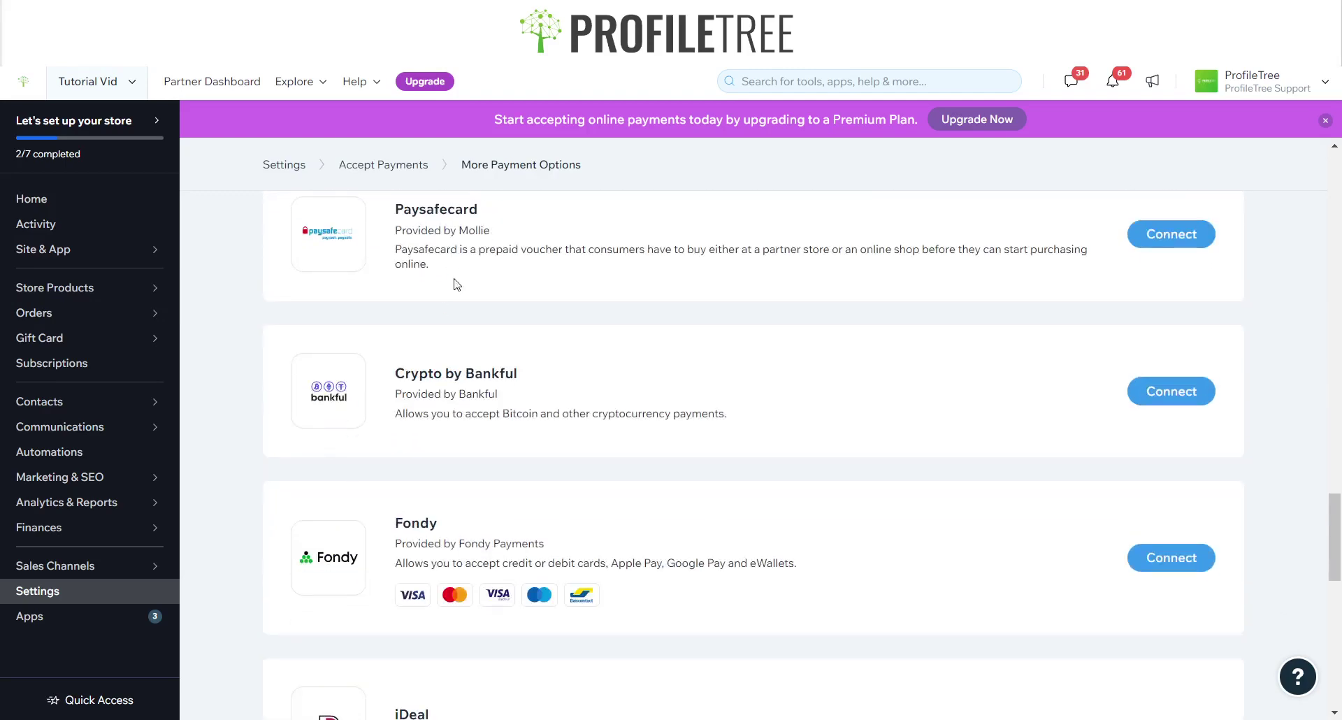
{"action": "left_click_drag", "start_coordinate": [419, 373], "coordinate": [527, 373]}
{"action": "left_click", "coordinate": [526, 373]}
{"action": "scroll", "coordinate": [559, 412], "scroll_direction": "down", "scroll_amount": 2}
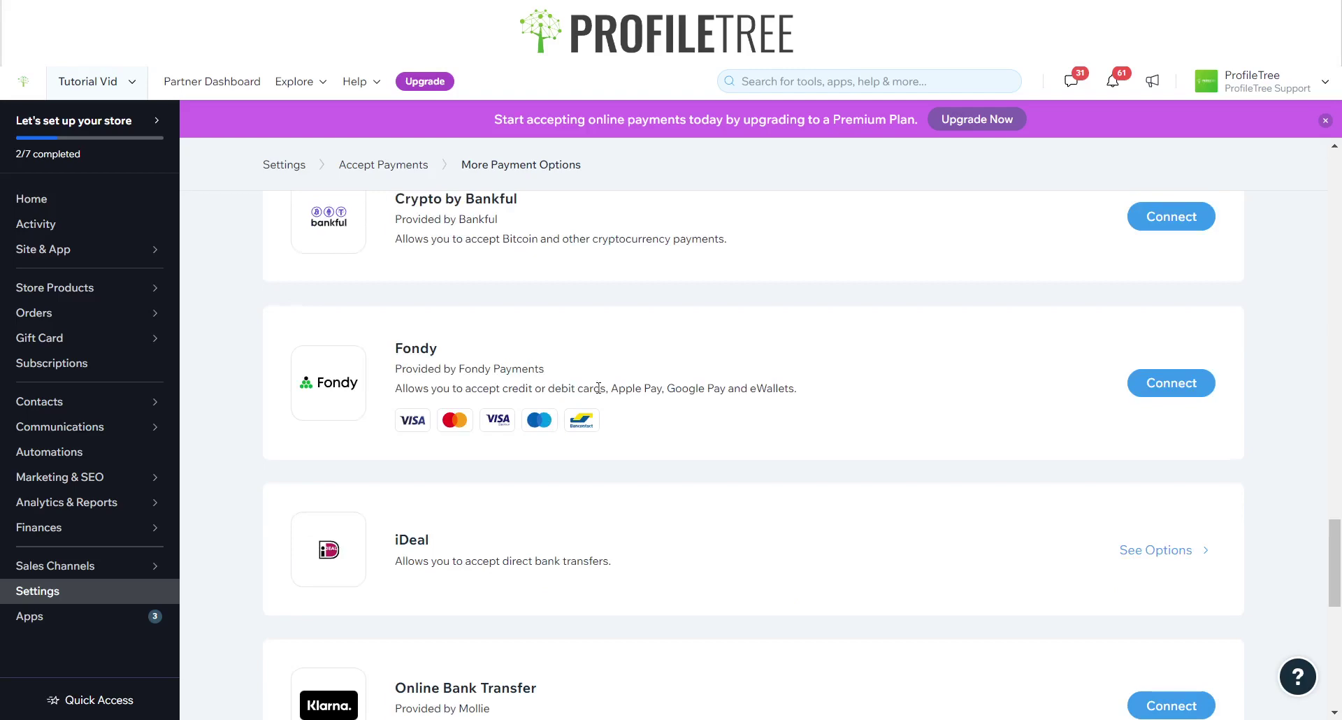
{"action": "scroll", "coordinate": [599, 387], "scroll_direction": "down", "scroll_amount": 10}
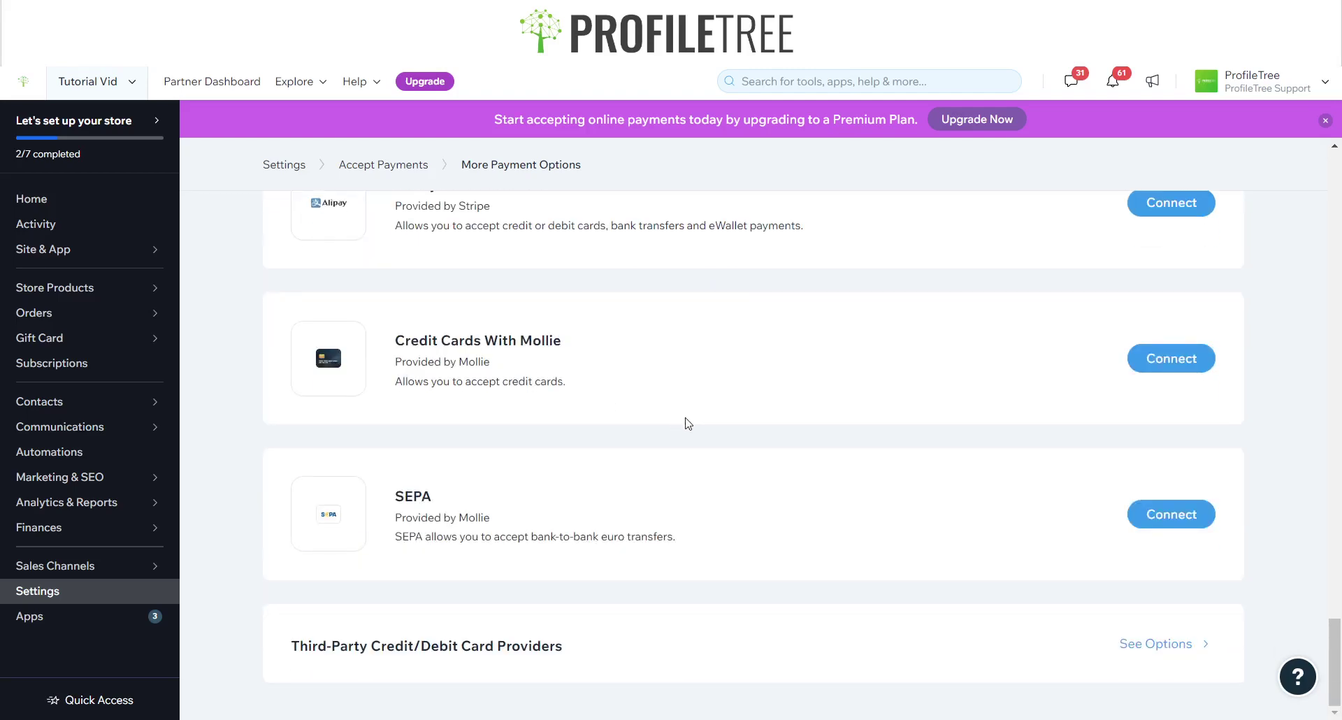
{"action": "scroll", "coordinate": [769, 503], "scroll_direction": "up", "scroll_amount": 3}
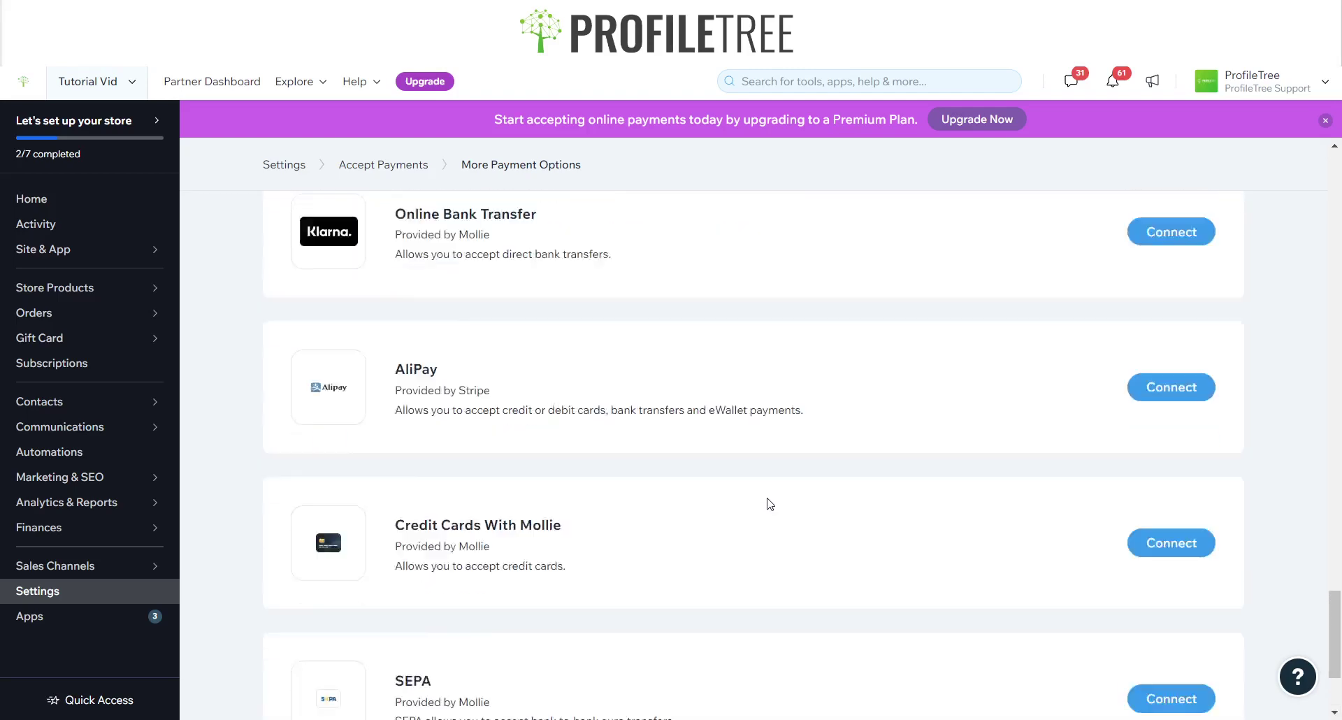
{"action": "scroll", "coordinate": [770, 504], "scroll_direction": "up", "scroll_amount": 15}
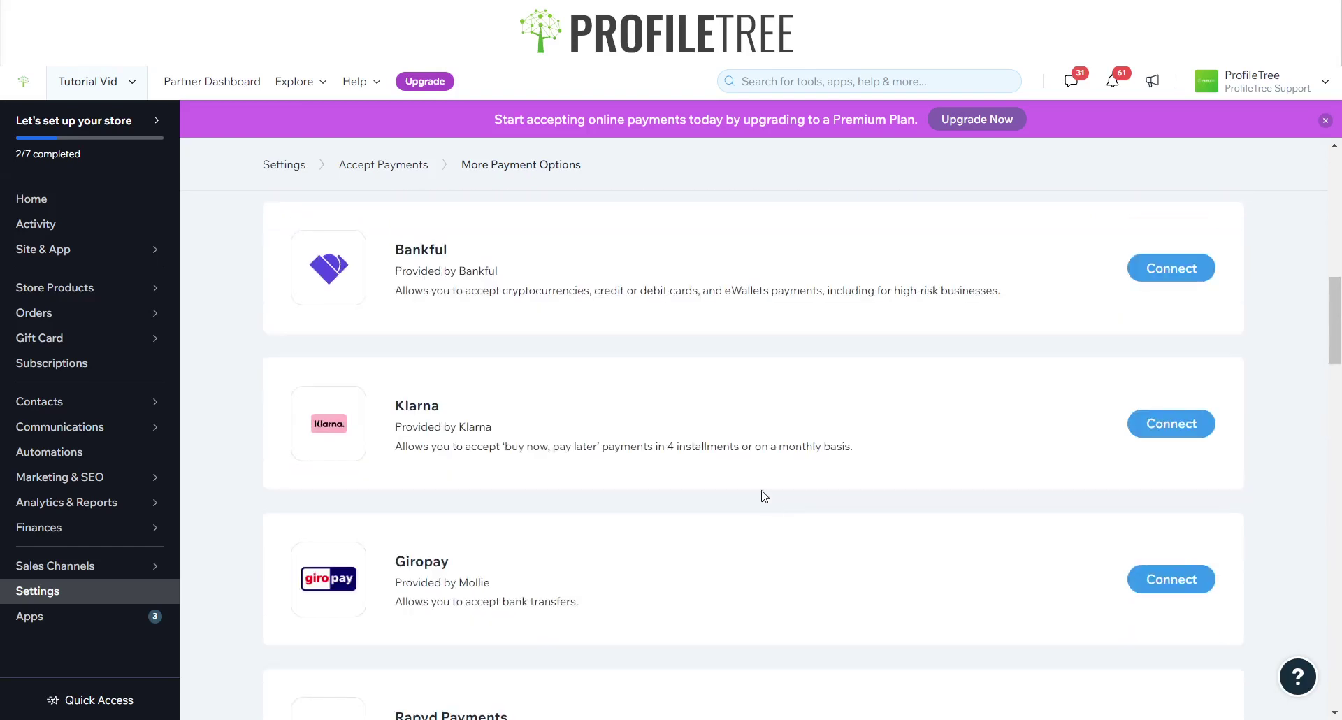
{"action": "scroll", "coordinate": [764, 497], "scroll_direction": "up", "scroll_amount": 5}
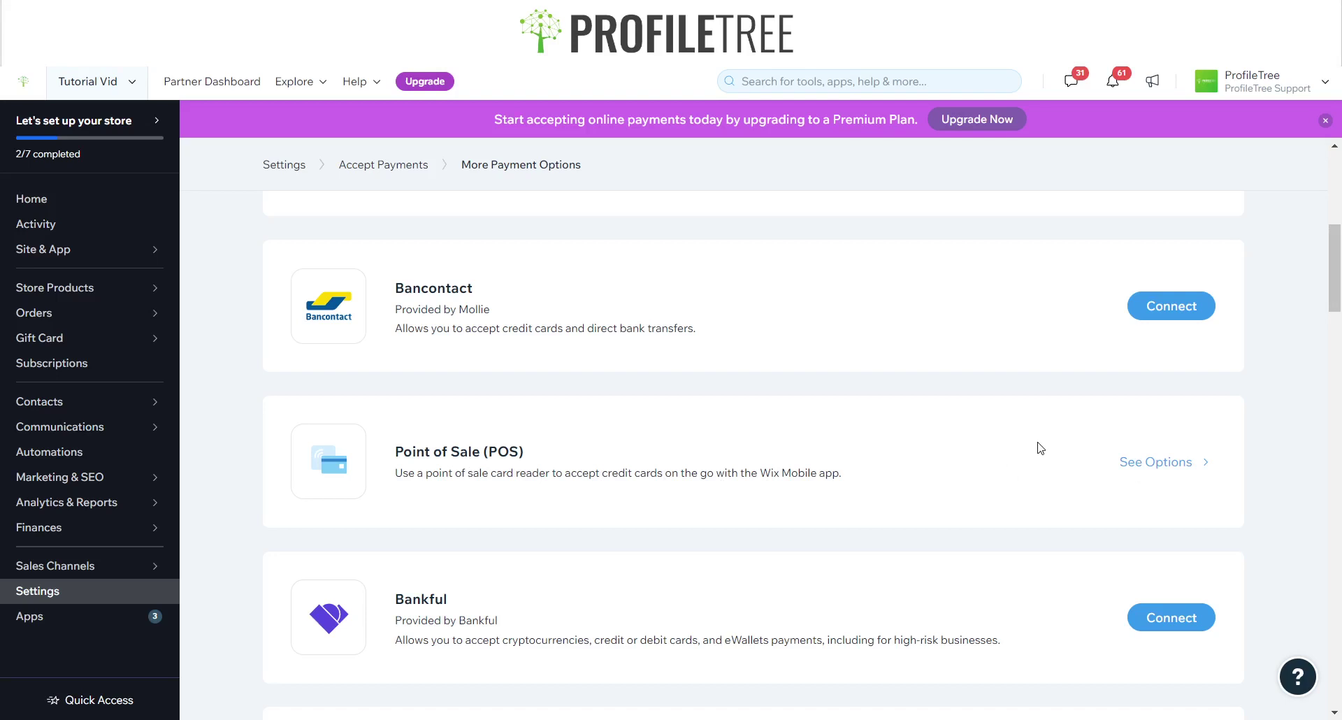
{"action": "left_click", "coordinate": [1181, 463]}
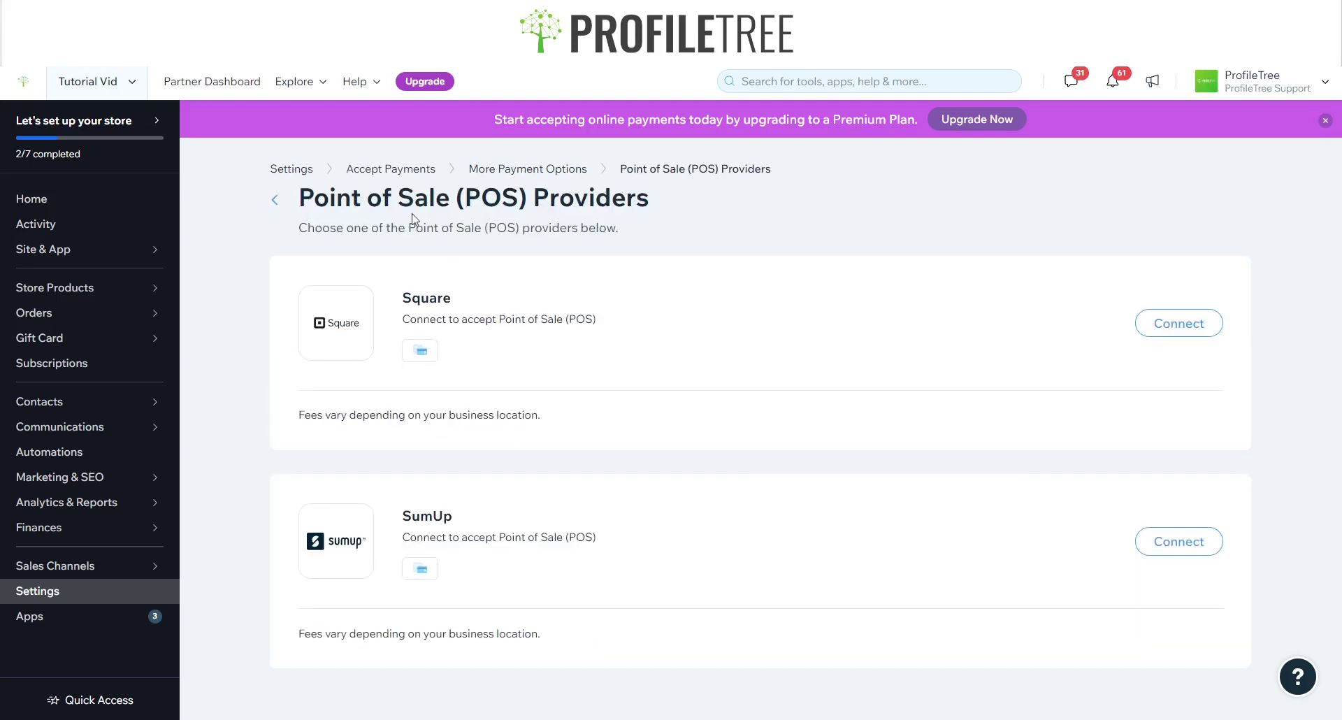
{"action": "left_click_drag", "start_coordinate": [479, 299], "coordinate": [566, 298]}
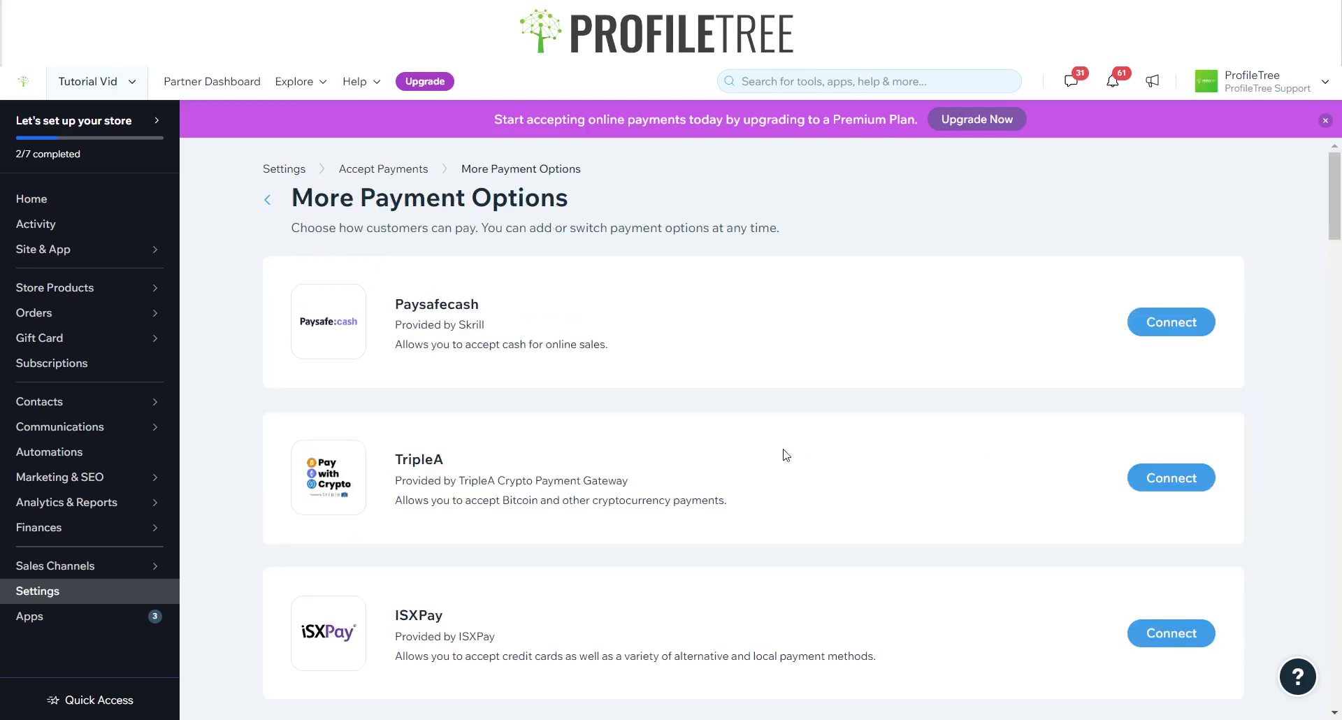
{"action": "scroll", "coordinate": [692, 433], "scroll_direction": "down", "scroll_amount": 5}
{"action": "scroll", "coordinate": [450, 399], "scroll_direction": "up", "scroll_amount": 5}
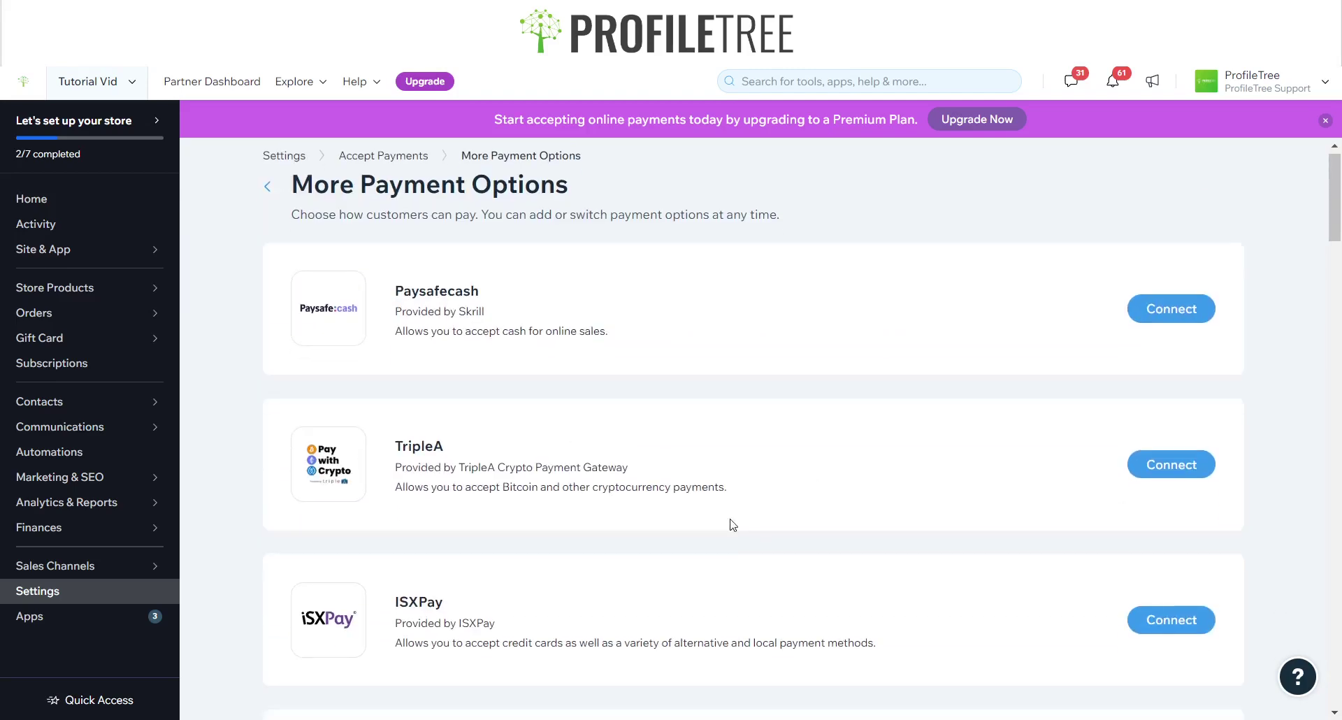
{"action": "scroll", "coordinate": [727, 521], "scroll_direction": "down", "scroll_amount": 4}
{"action": "scroll", "coordinate": [686, 497], "scroll_direction": "up", "scroll_amount": 4}
{"action": "scroll", "coordinate": [584, 350], "scroll_direction": "down", "scroll_amount": 7}
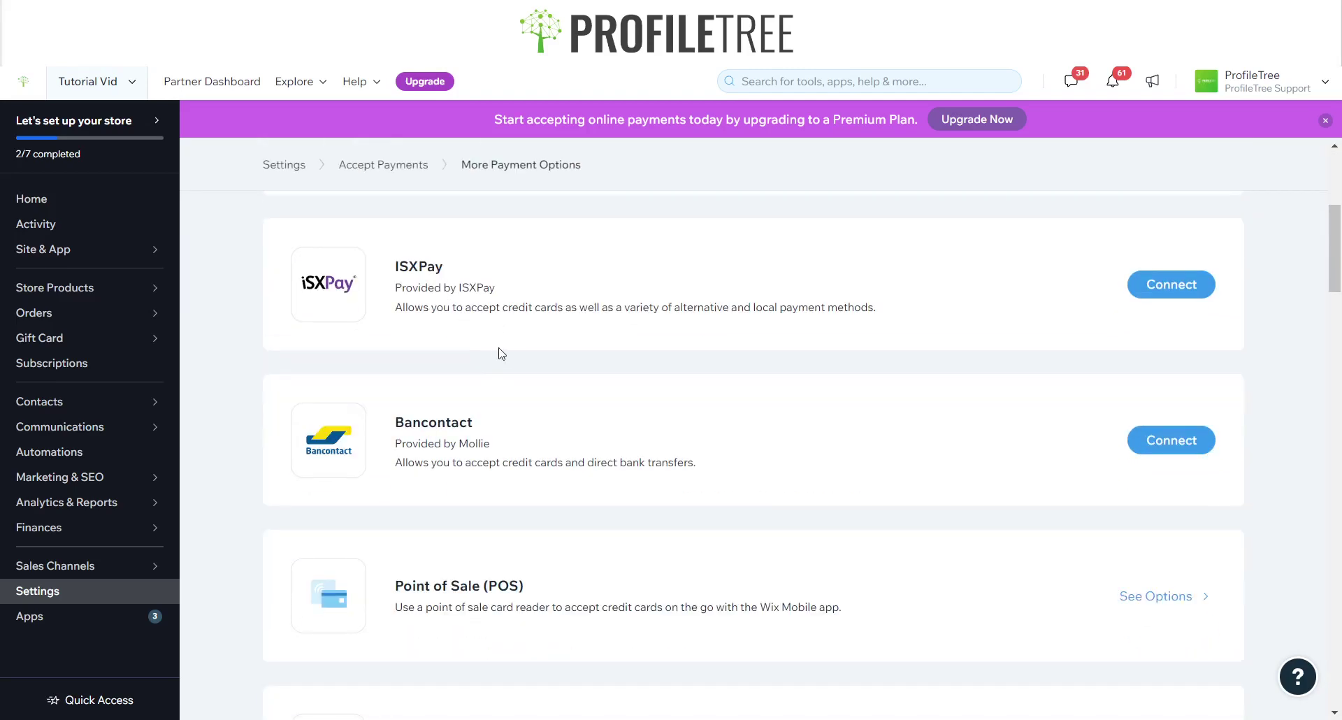
{"action": "scroll", "coordinate": [594, 360], "scroll_direction": "up", "scroll_amount": 3}
{"action": "scroll", "coordinate": [584, 370], "scroll_direction": "down", "scroll_amount": 10}
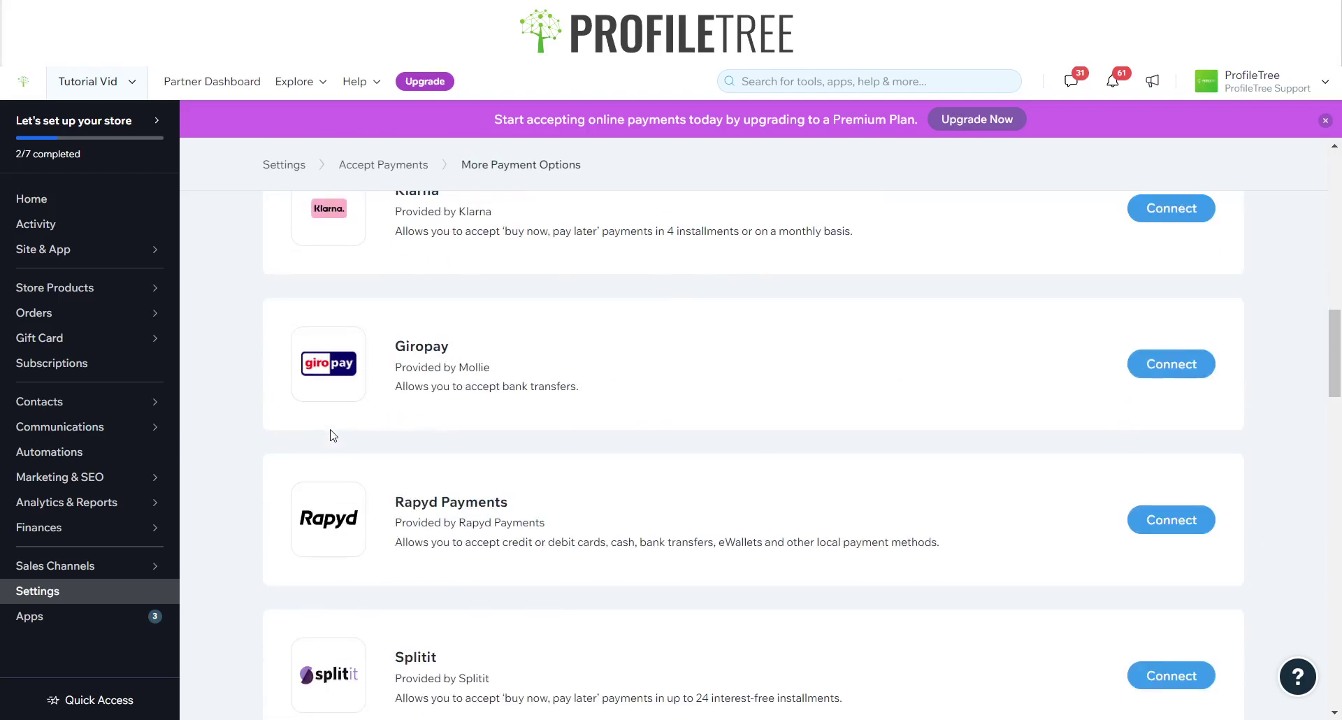
{"action": "scroll", "coordinate": [426, 396], "scroll_direction": "up", "scroll_amount": 4}
{"action": "scroll", "coordinate": [368, 508], "scroll_direction": "down", "scroll_amount": 3}
{"action": "scroll", "coordinate": [383, 364], "scroll_direction": "down", "scroll_amount": 5}
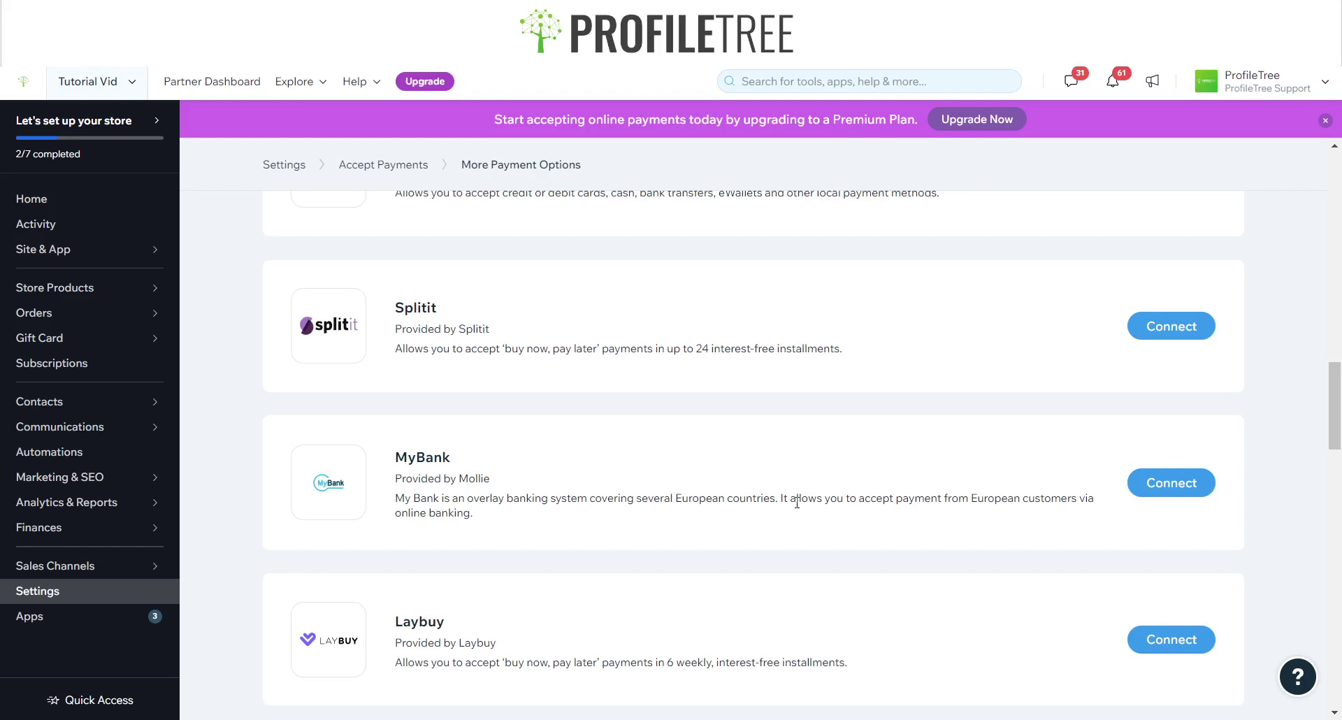
Scroll through the payment options page to review the available providers.
{"action": "scroll", "coordinate": [797, 502], "scroll_direction": "down", "scroll_amount": 6}
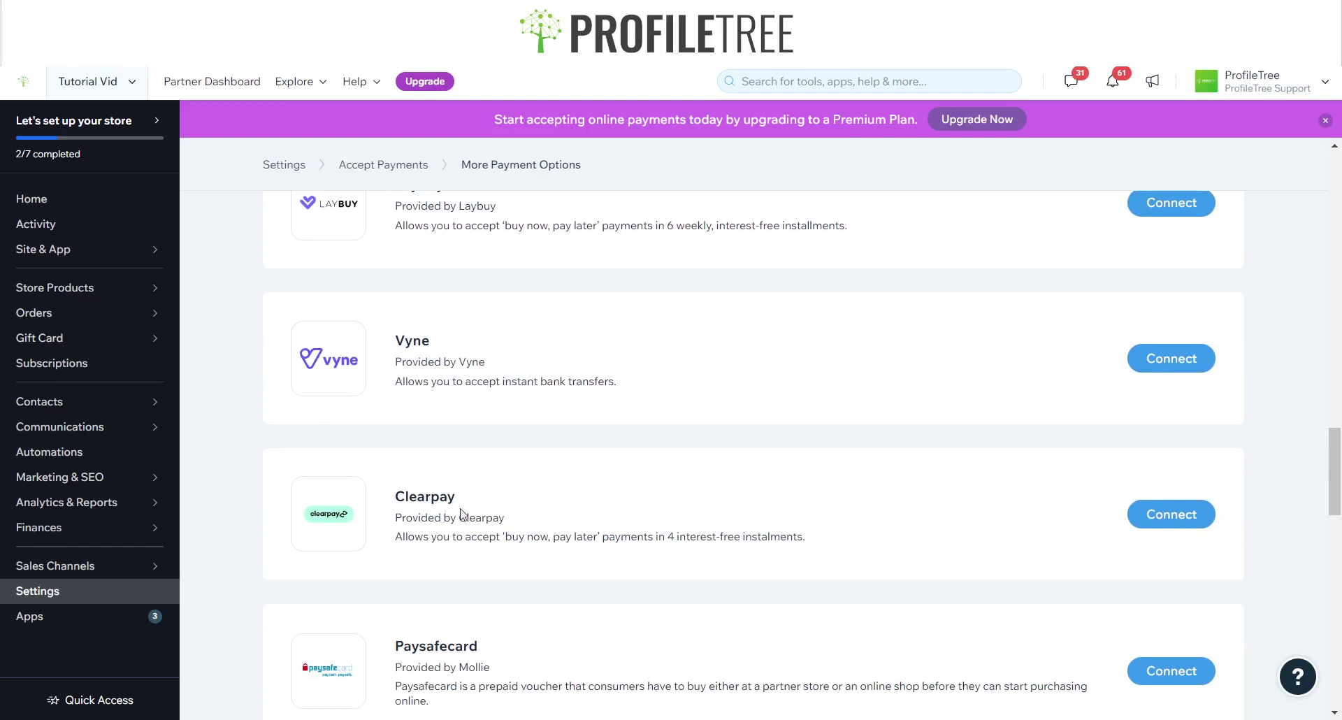
{"action": "scroll", "coordinate": [730, 409], "scroll_direction": "down", "scroll_amount": 2}
{"action": "scroll", "coordinate": [737, 406], "scroll_direction": "down", "scroll_amount": 1}
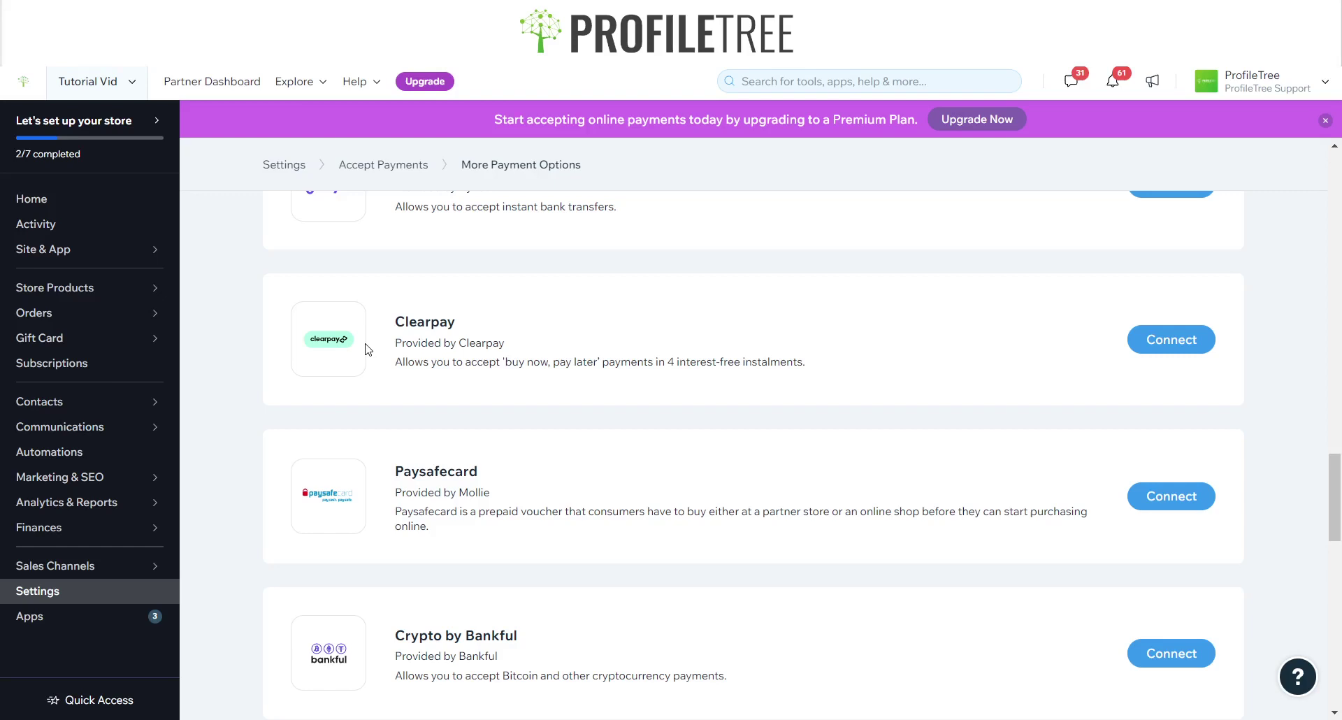
{"action": "scroll", "coordinate": [369, 349], "scroll_direction": "down", "scroll_amount": 4}
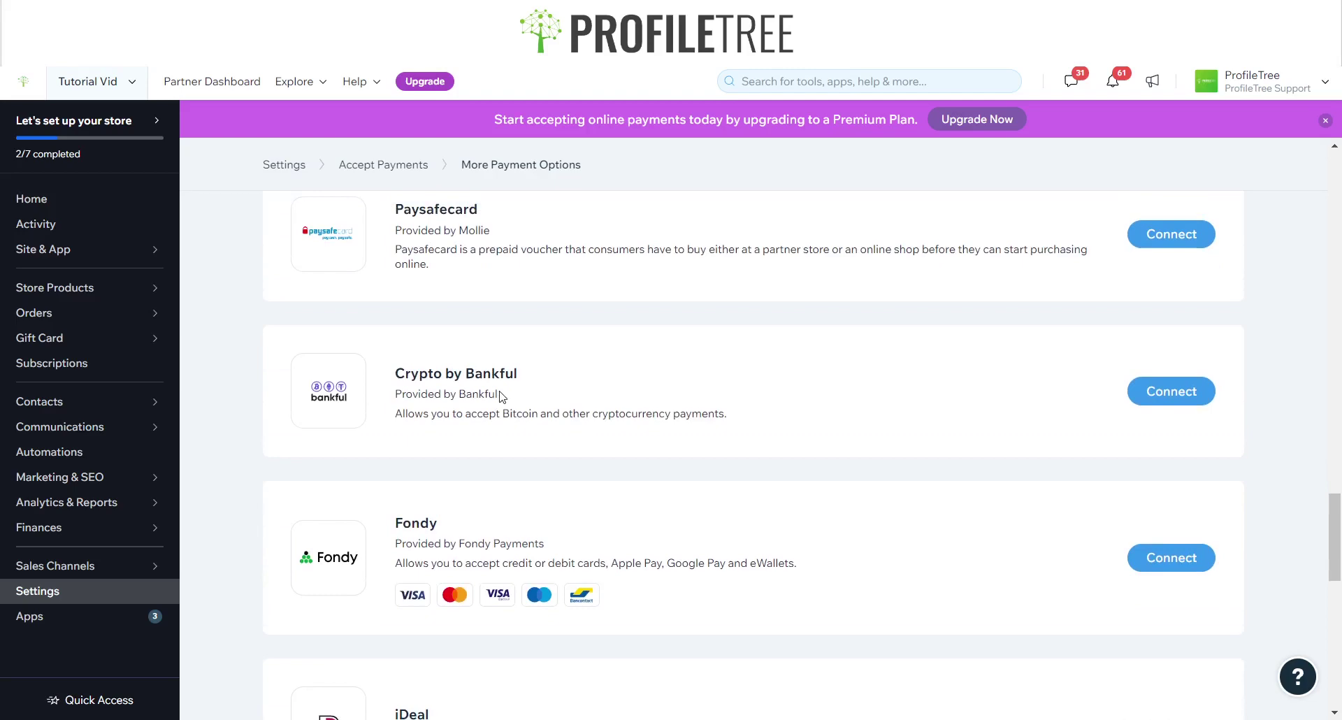
{"action": "scroll", "coordinate": [470, 392], "scroll_direction": "down", "scroll_amount": 4}
{"action": "scroll", "coordinate": [531, 419], "scroll_direction": "up", "scroll_amount": 10}
{"action": "scroll", "coordinate": [479, 489], "scroll_direction": "down", "scroll_amount": 4}
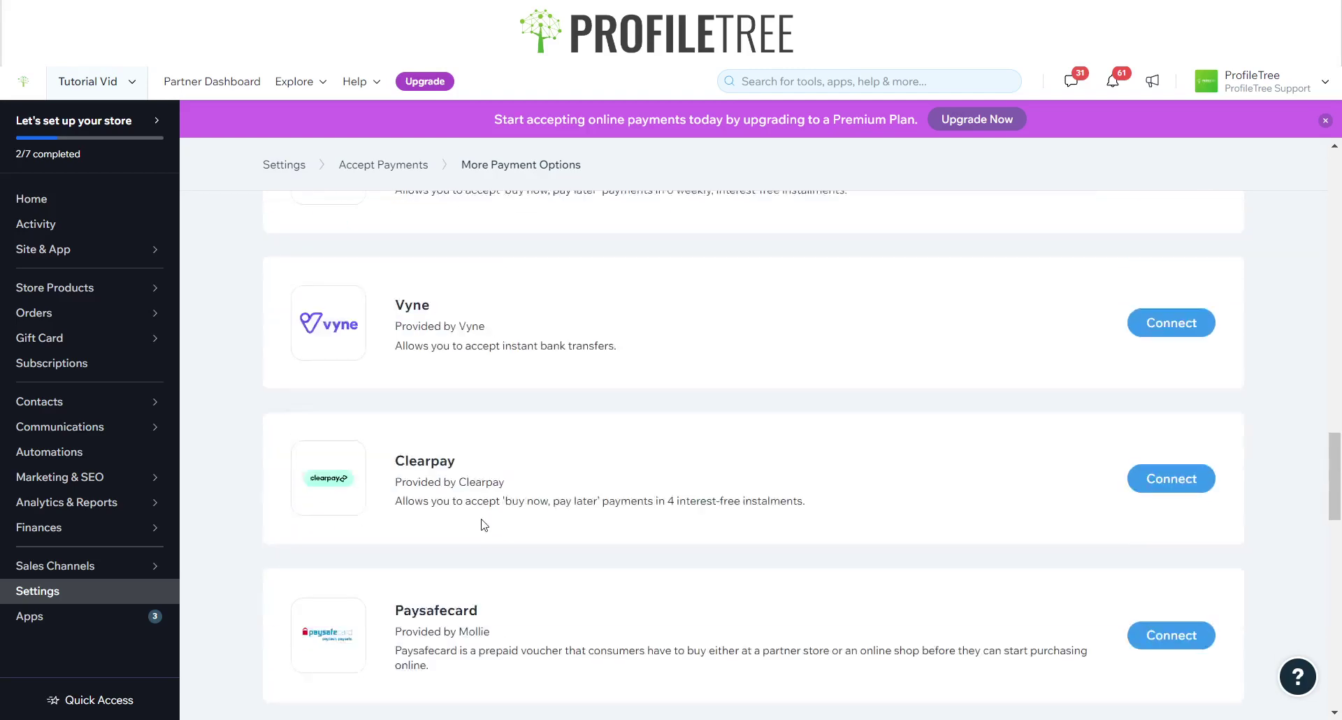
{"action": "scroll", "coordinate": [633, 381], "scroll_direction": "up", "scroll_amount": 4}
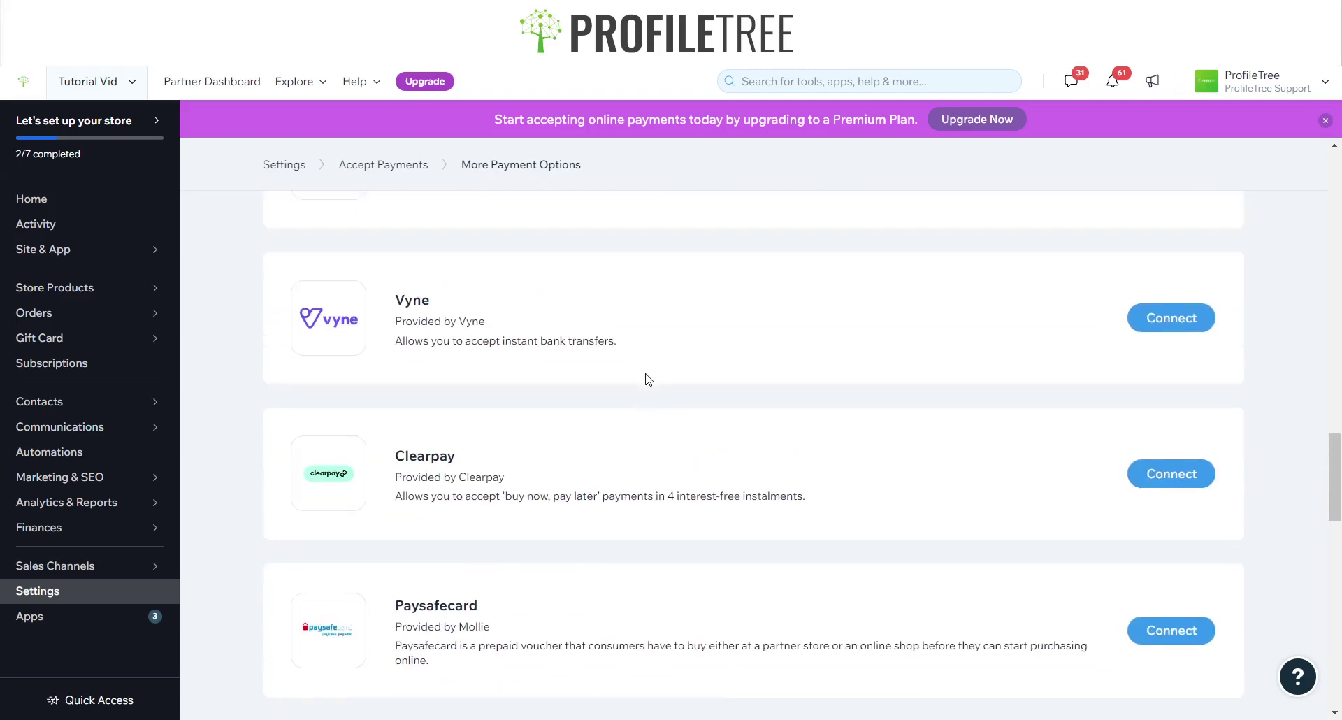
{"action": "scroll", "coordinate": [615, 384], "scroll_direction": "up", "scroll_amount": 3}
{"action": "scroll", "coordinate": [601, 386], "scroll_direction": "down", "scroll_amount": 1}
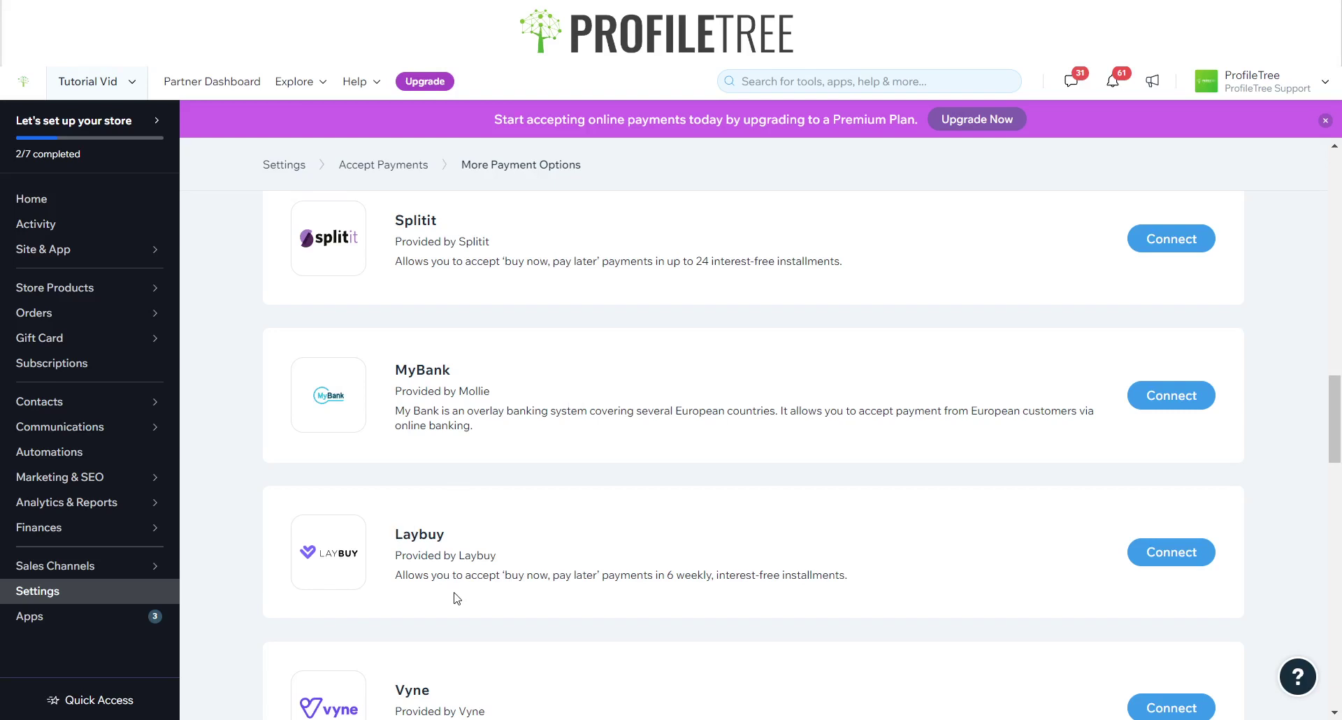
{"action": "scroll", "coordinate": [555, 388], "scroll_direction": "up", "scroll_amount": 2}
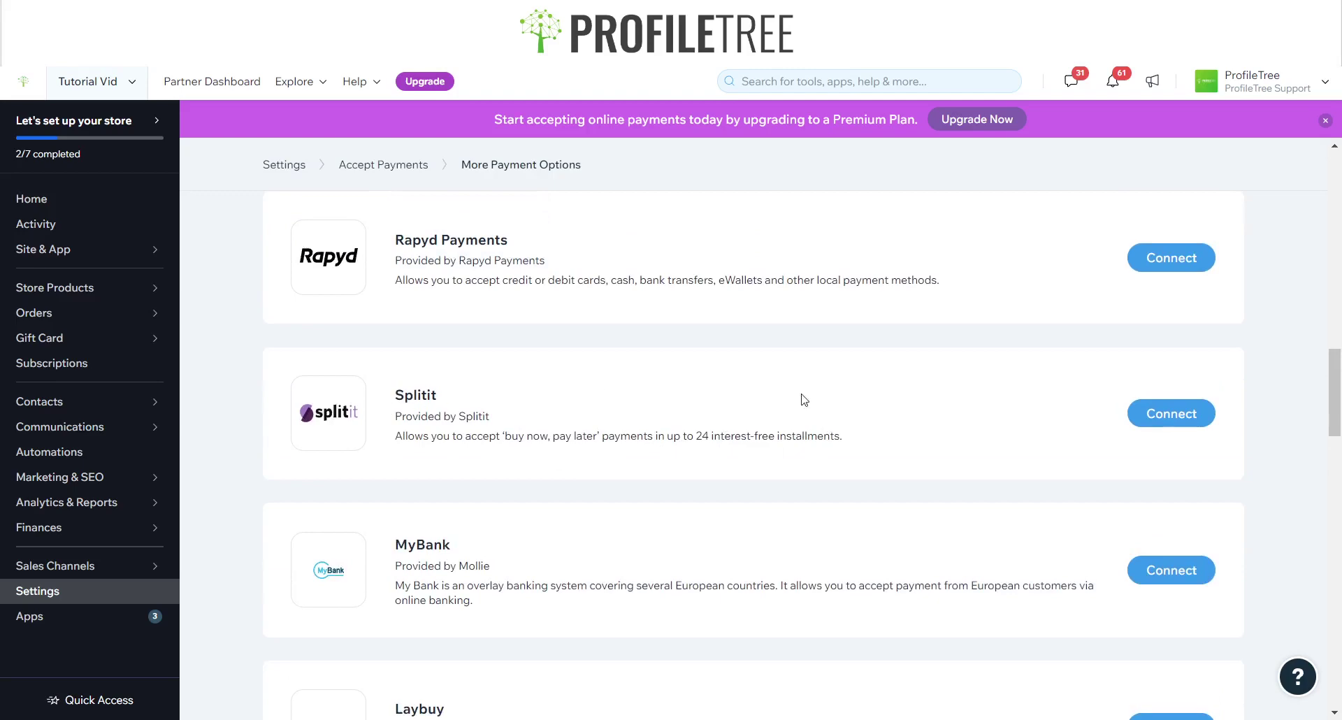
{"action": "scroll", "coordinate": [801, 398], "scroll_direction": "down", "scroll_amount": 2}
{"action": "scroll", "coordinate": [745, 394], "scroll_direction": "up", "scroll_amount": 15}
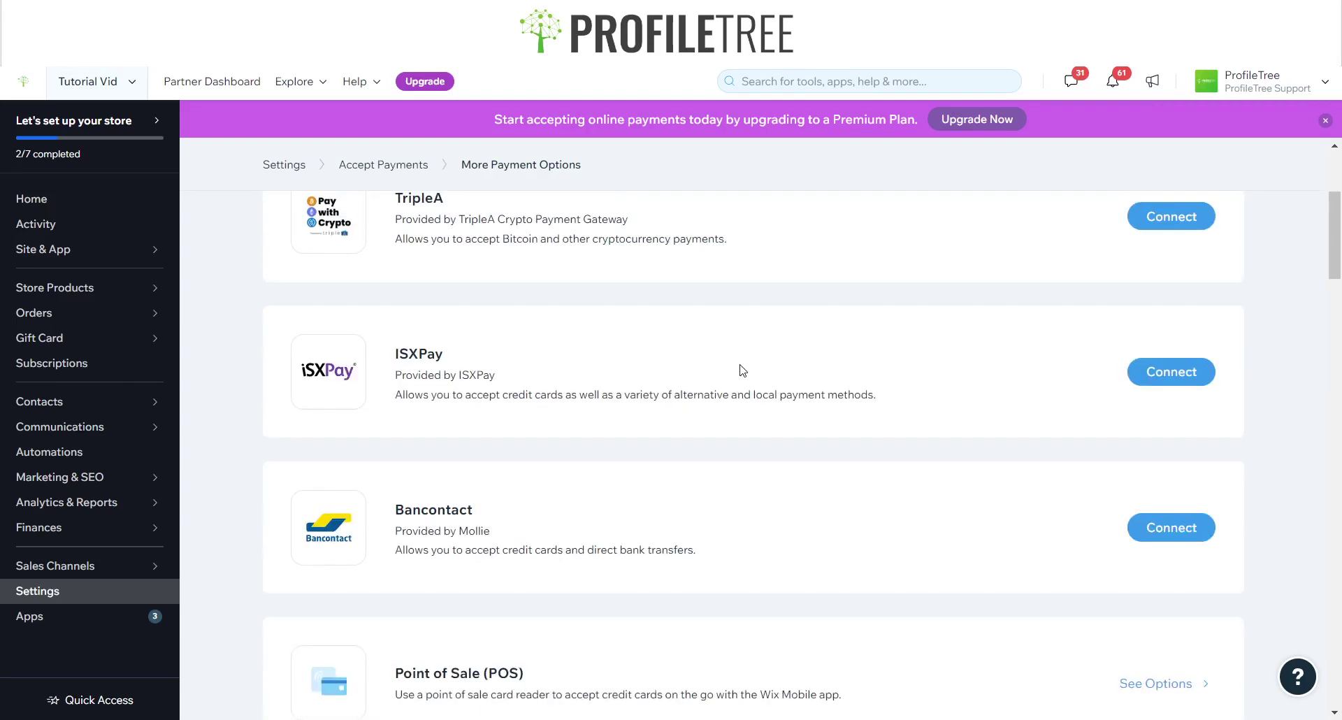
{"action": "scroll", "coordinate": [240, 284], "scroll_direction": "down", "scroll_amount": 1}
{"action": "scroll", "coordinate": [258, 210], "scroll_direction": "up", "scroll_amount": 1}
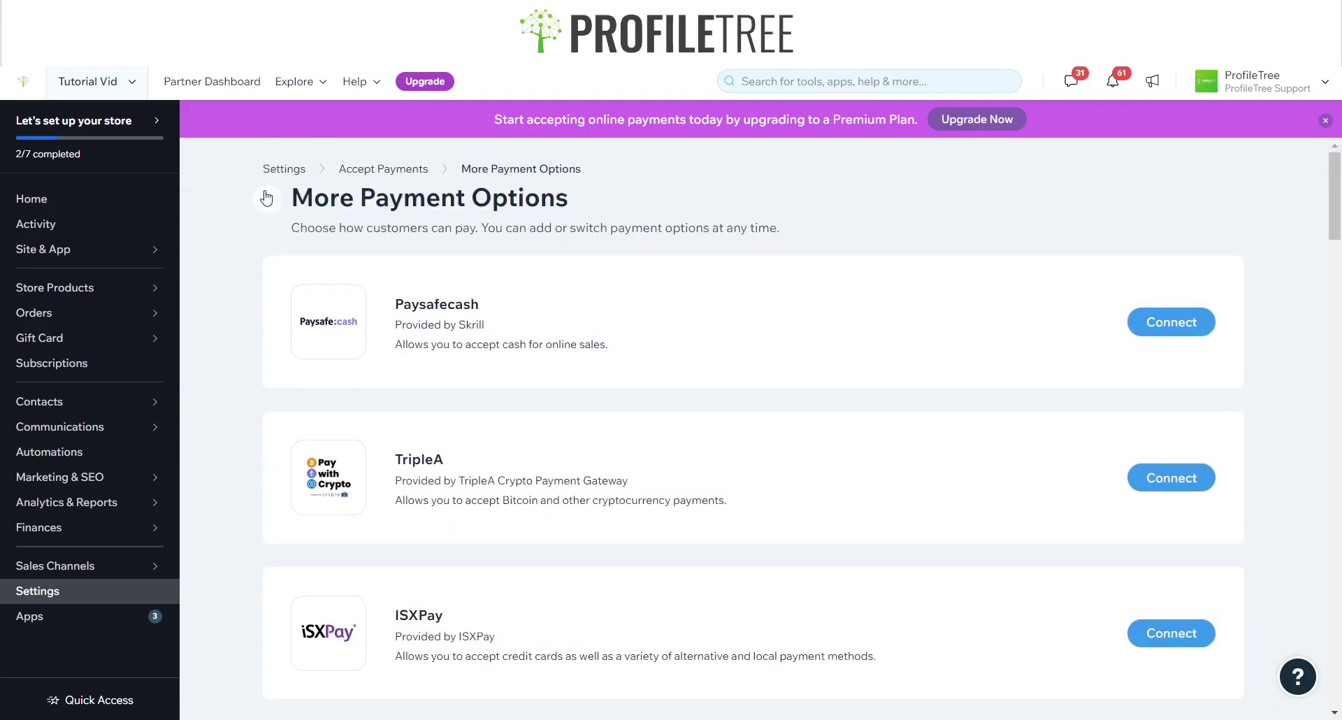
Confirm Wix Payments and Manual Payments are connected on Accept Payments, then return to dashboard Home.
{"action": "left_click", "coordinate": [367, 176]}
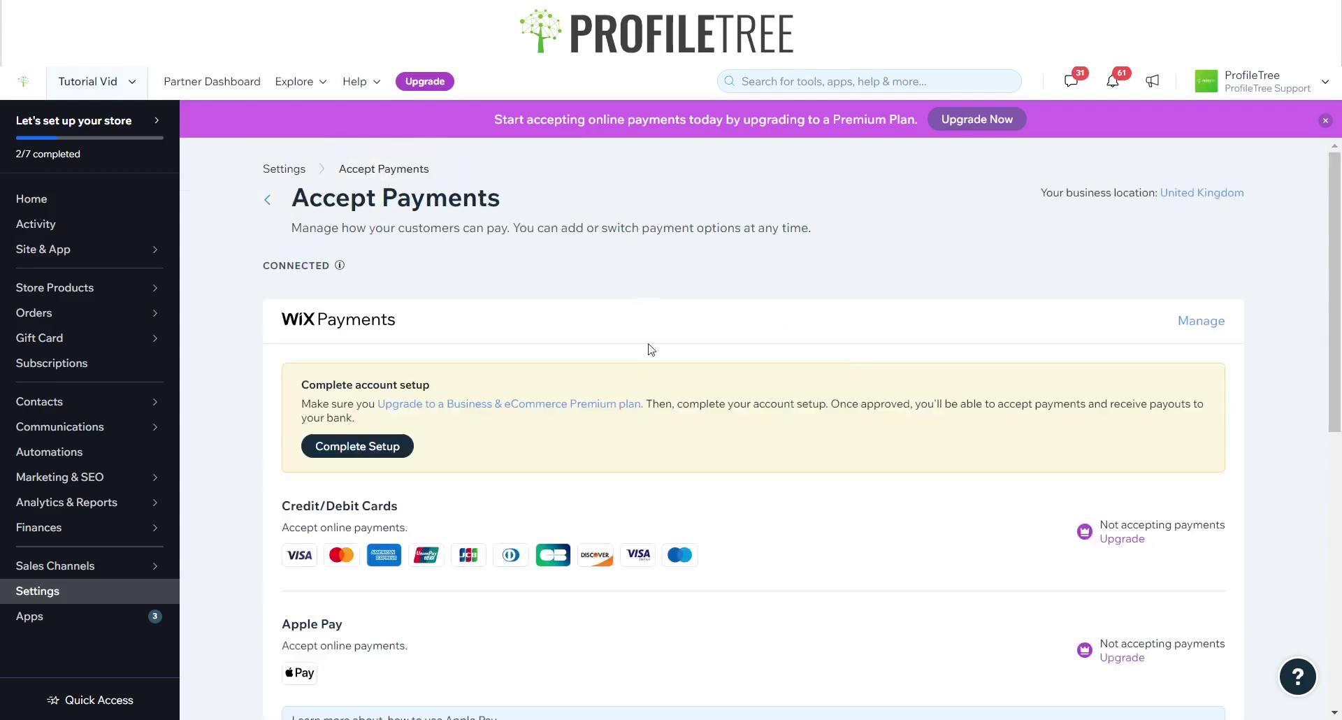
{"action": "scroll", "coordinate": [576, 468], "scroll_direction": "down", "scroll_amount": 5}
{"action": "scroll", "coordinate": [576, 468], "scroll_direction": "up", "scroll_amount": 5}
{"action": "scroll", "coordinate": [615, 390], "scroll_direction": "down", "scroll_amount": 6}
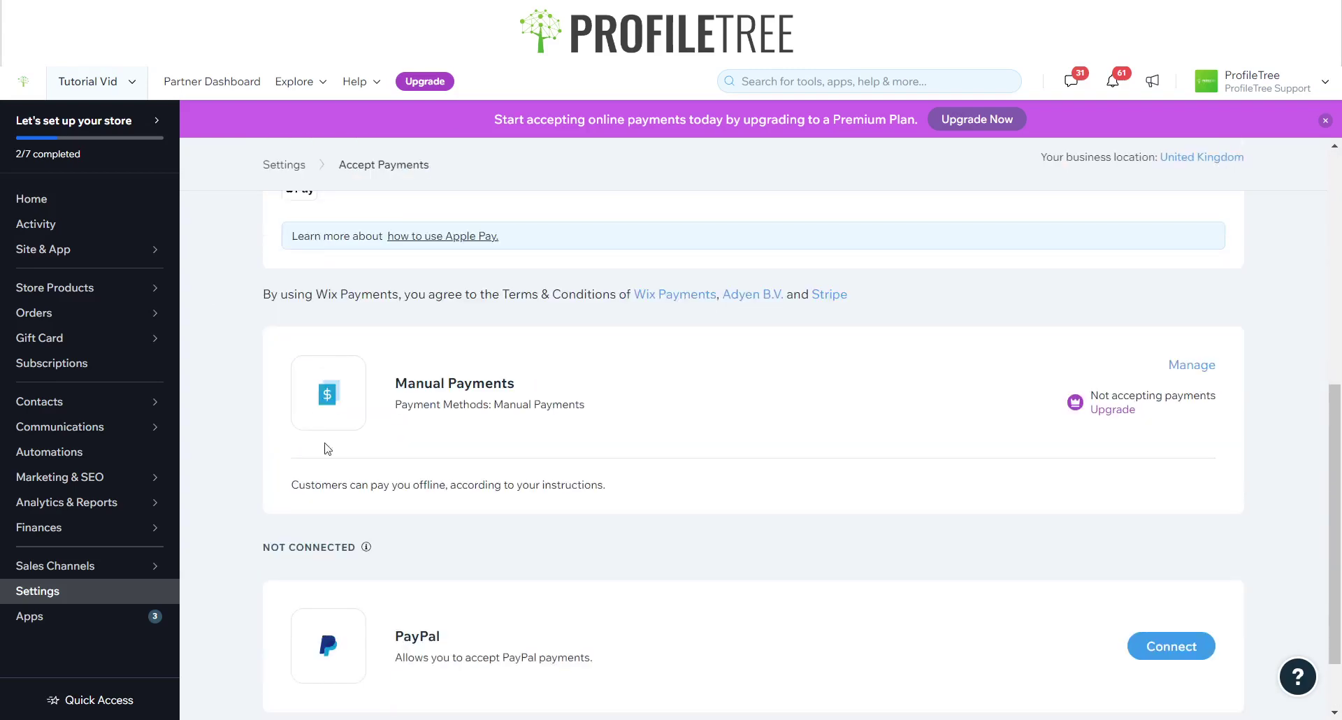
{"action": "scroll", "coordinate": [971, 380], "scroll_direction": "up", "scroll_amount": 8}
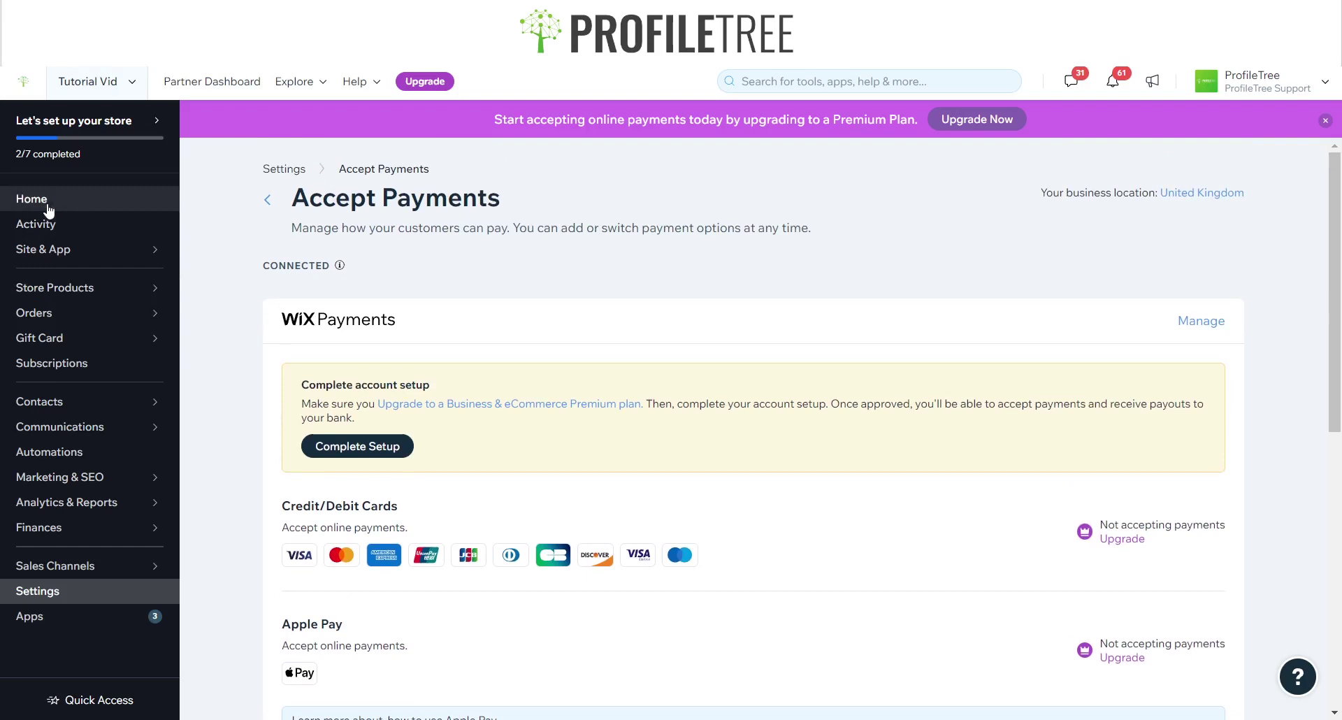
{"action": "left_click", "coordinate": [42, 204]}
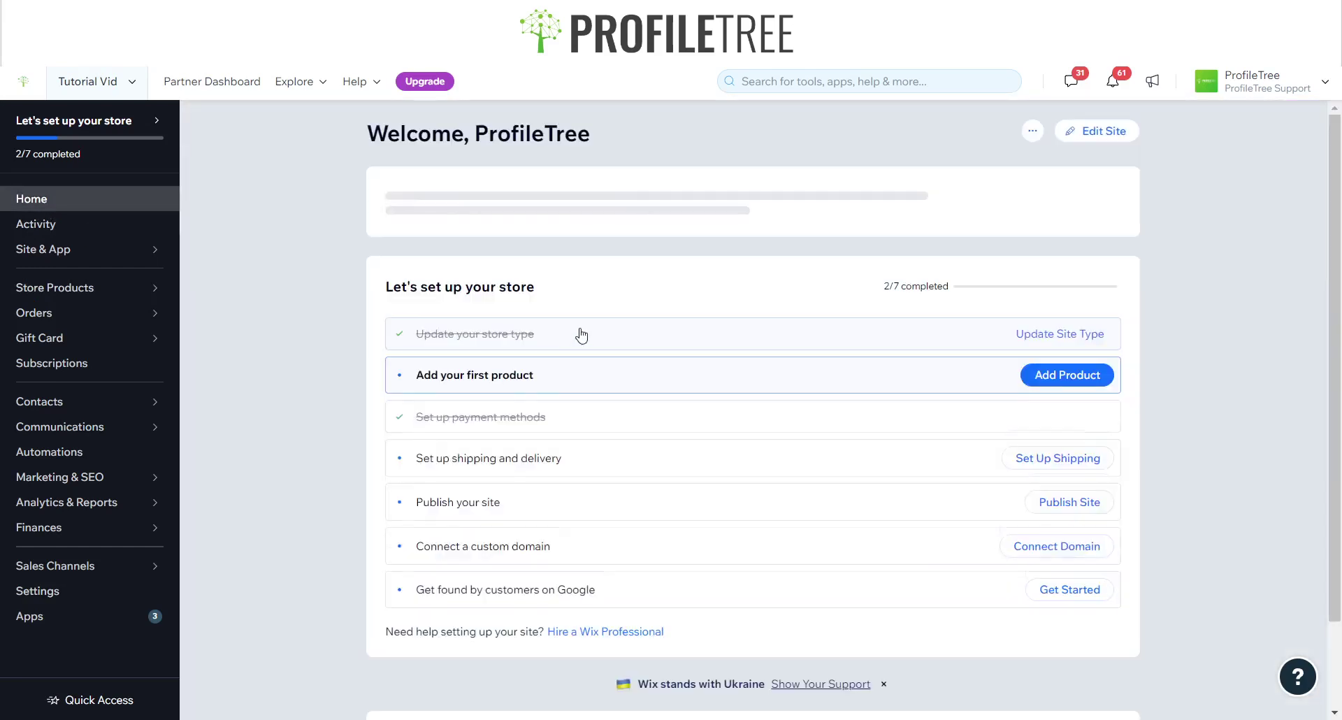